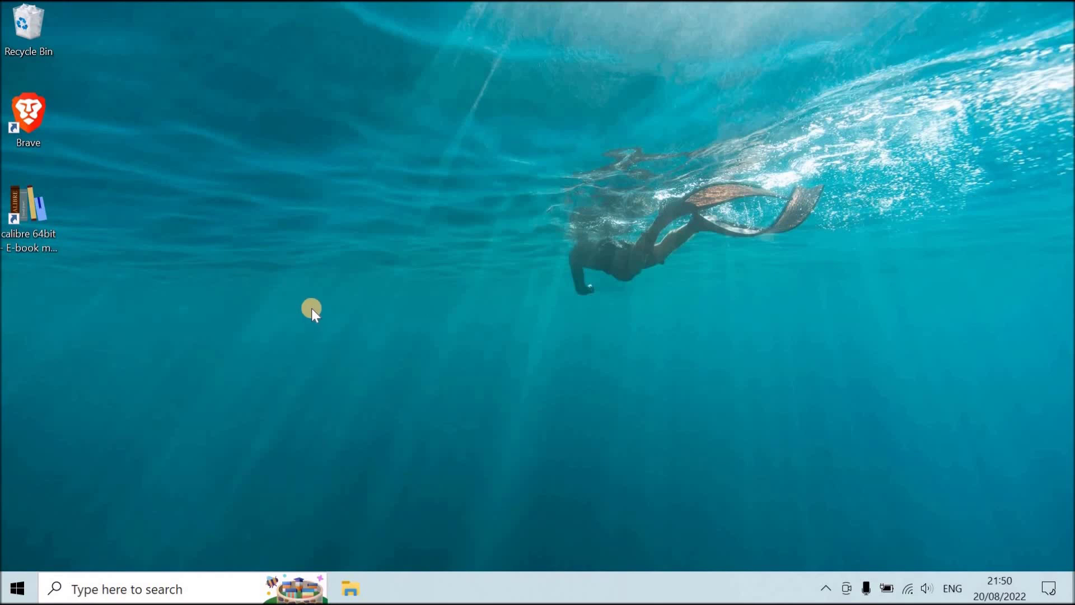
Step: Launch calibre and drag The Winner Effect AZW3 from Documents into the calibre library
{"action": "double_click", "coordinate": [49, 224]}
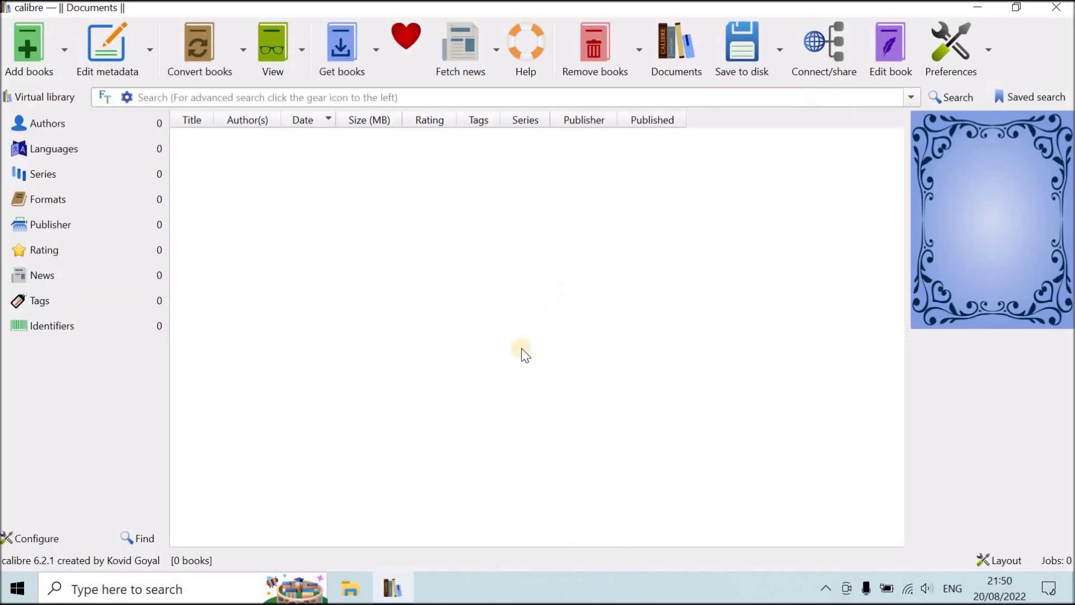
{"action": "left_click", "coordinate": [355, 583]}
{"action": "left_click", "coordinate": [274, 297]}
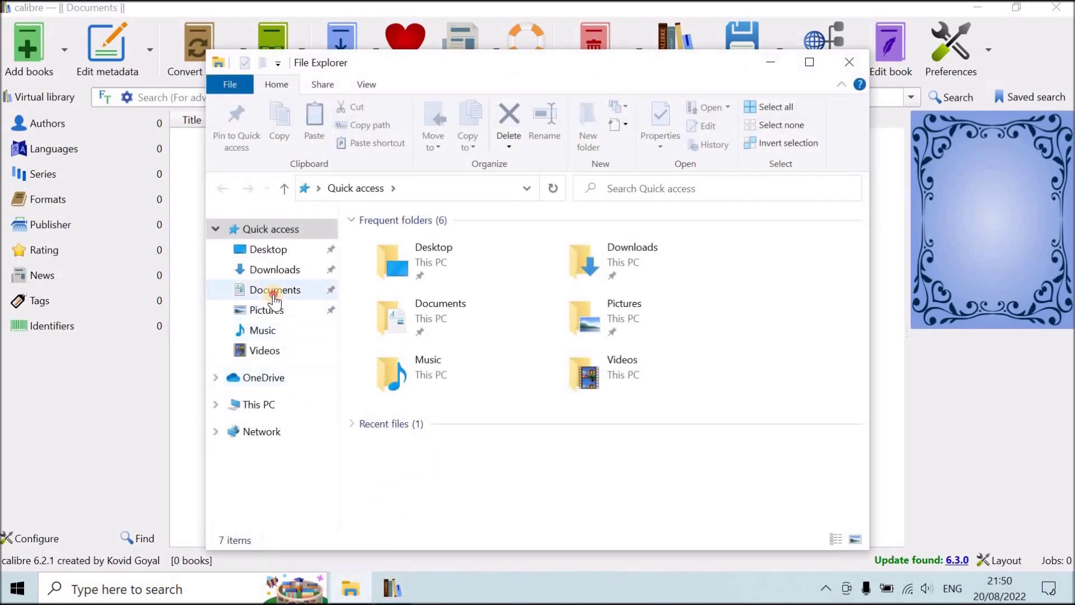
{"action": "left_click", "coordinate": [413, 278]}
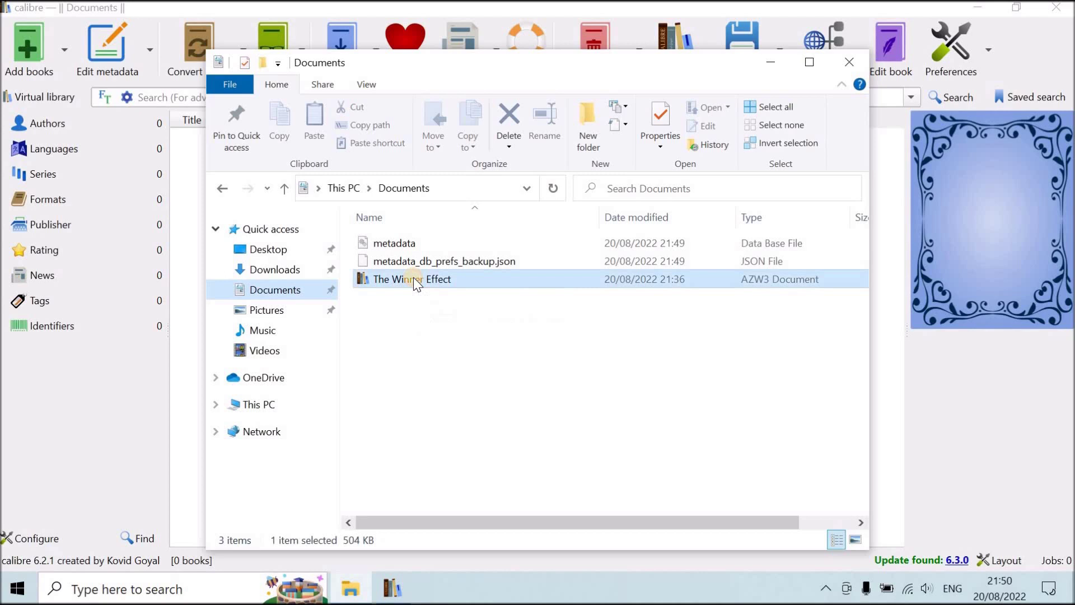
{"action": "left_click_drag", "start_coordinate": [484, 55], "coordinate": [729, 61]}
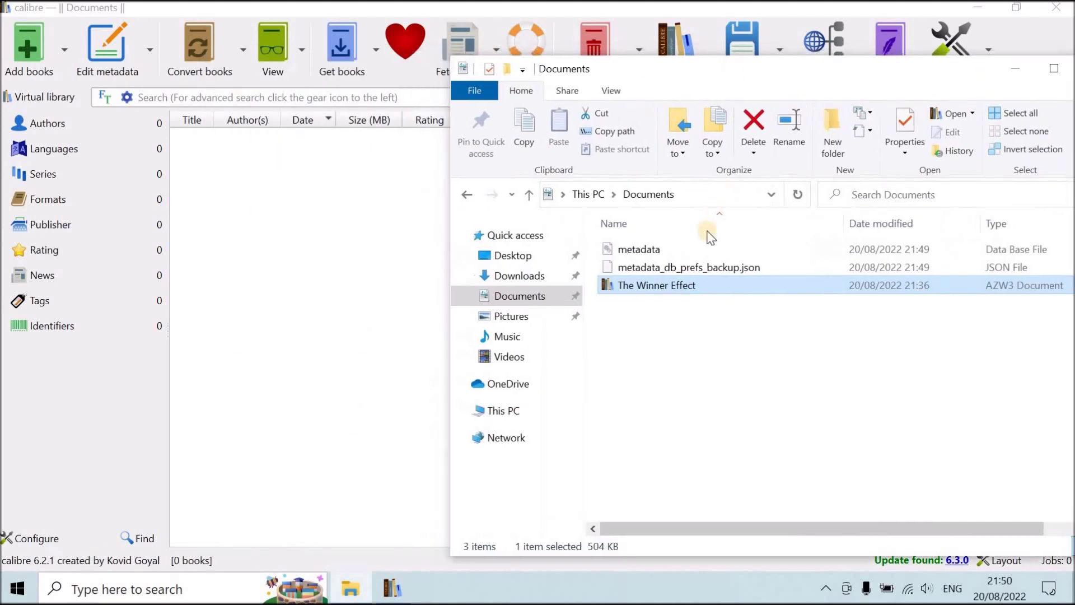
{"action": "left_click_drag", "start_coordinate": [681, 295], "coordinate": [324, 325]}
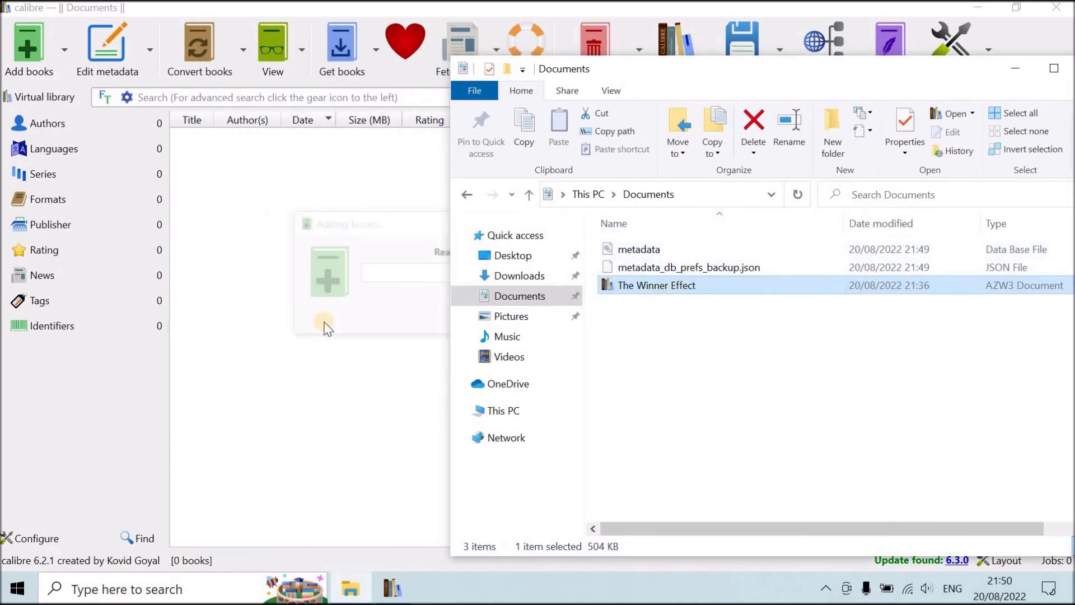
{"action": "left_click", "coordinate": [332, 412]}
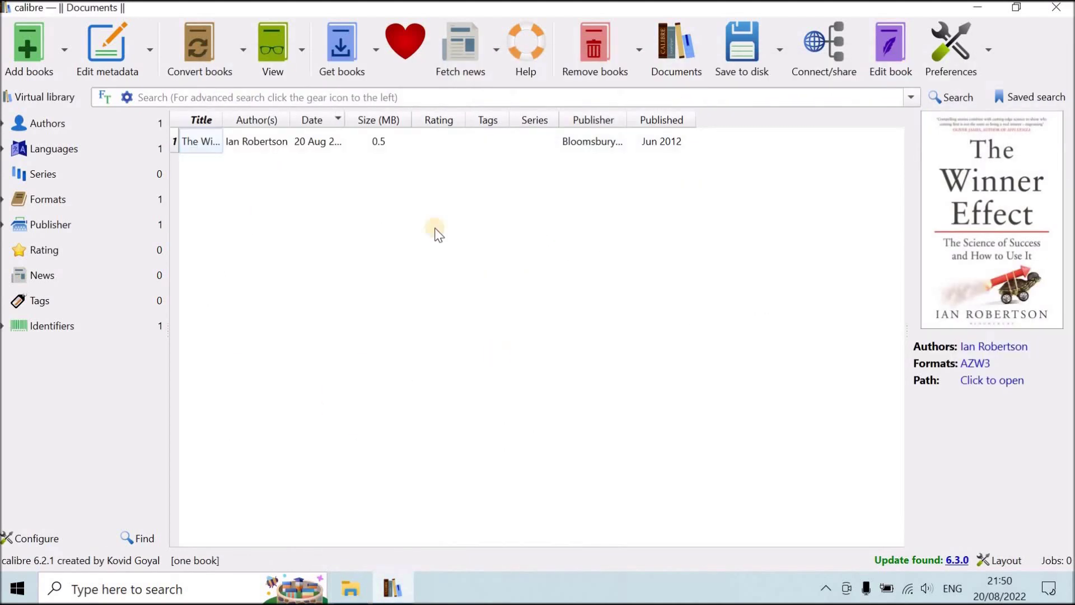
{"action": "left_click", "coordinate": [210, 62]}
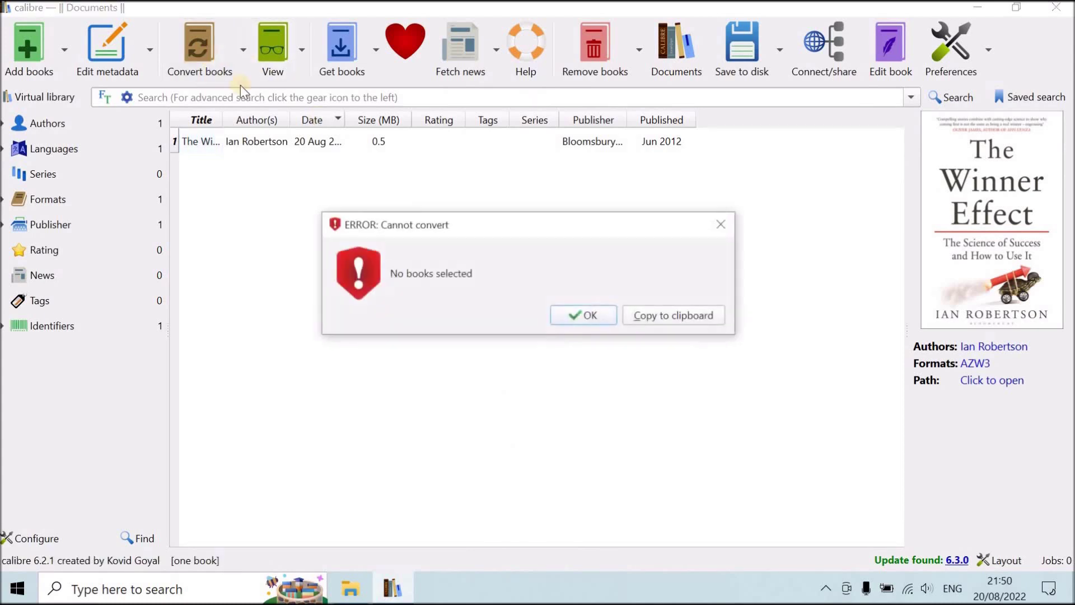
{"action": "left_click", "coordinate": [592, 318]}
{"action": "left_click", "coordinate": [263, 141]}
{"action": "left_click", "coordinate": [185, 45]}
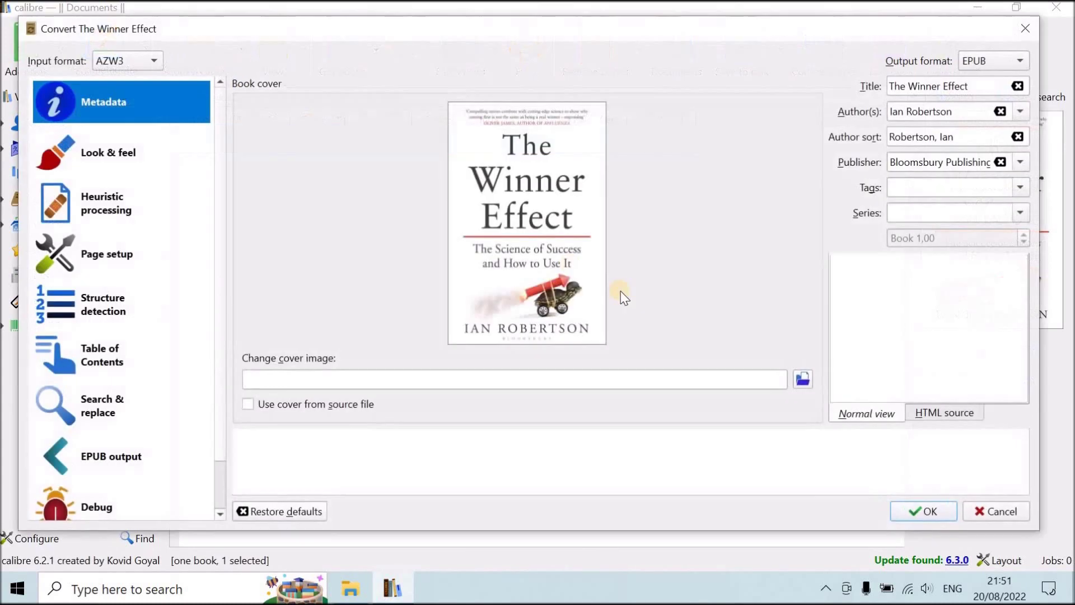
{"action": "left_click", "coordinate": [980, 68]}
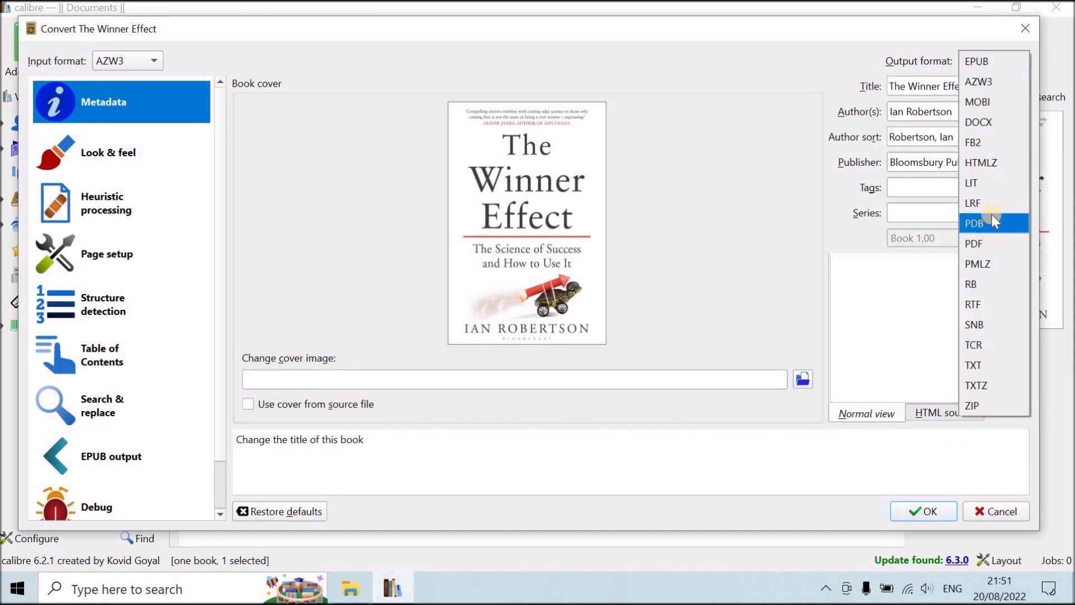
{"action": "left_click", "coordinate": [990, 104]}
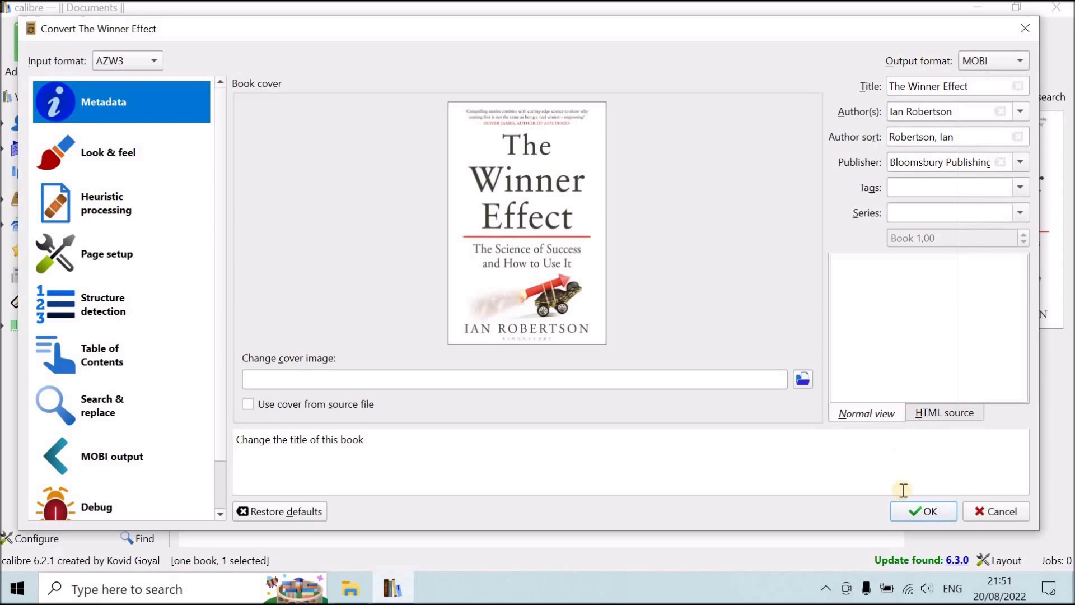
{"action": "left_click", "coordinate": [902, 515]}
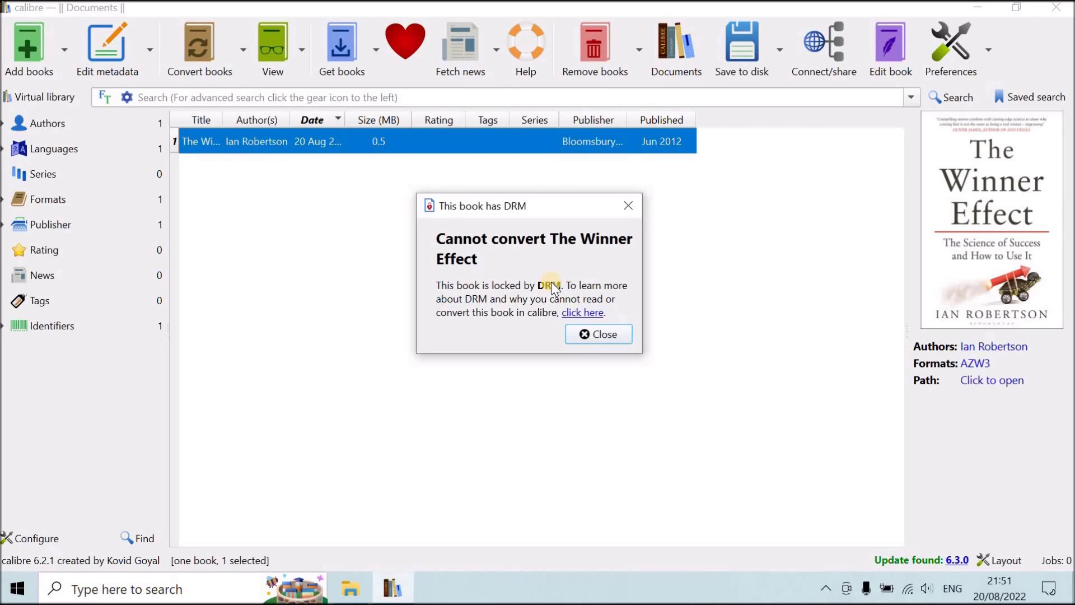
Step: Dismiss the DRM warning and permanently delete The Winner Effect from the library
{"action": "left_click", "coordinate": [625, 339]}
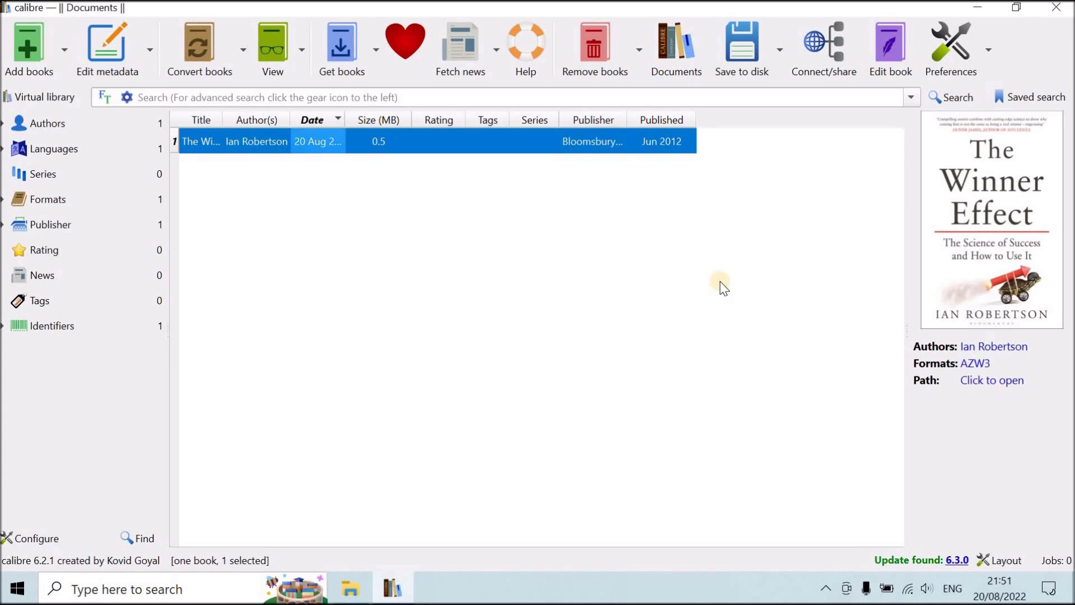
{"action": "key", "text": "Delete"}
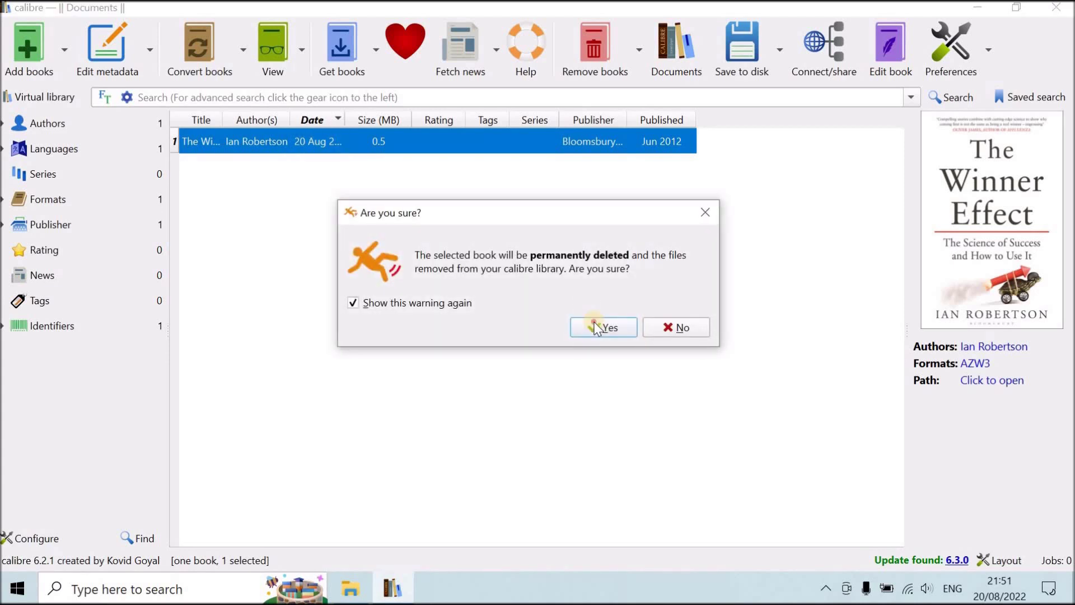
{"action": "left_click", "coordinate": [595, 327]}
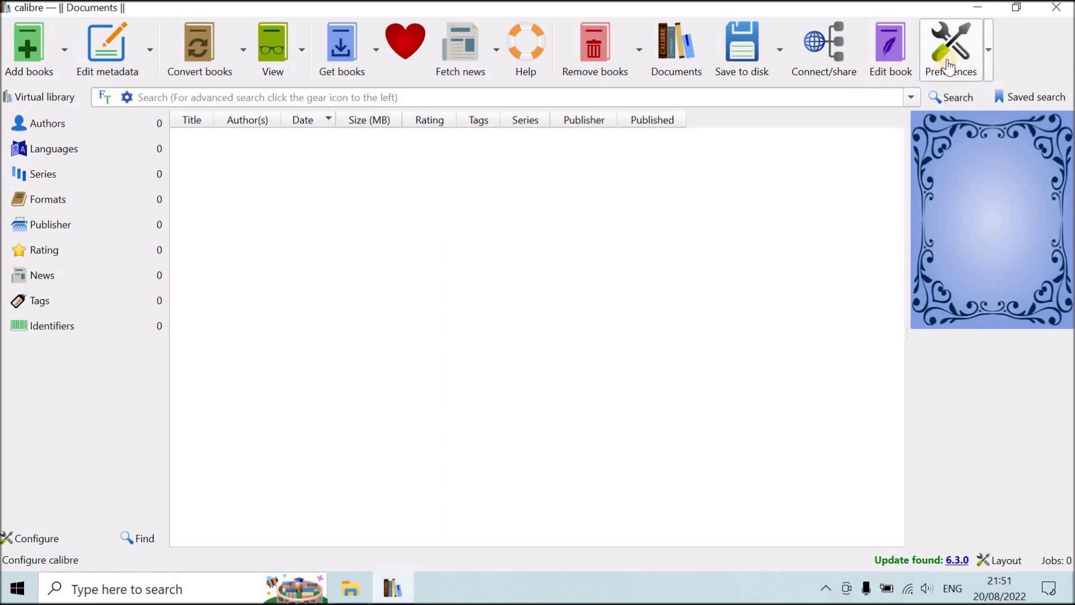
Step: Permanently delete all 8 items in the calibre configuration folder, then leave Miscellaneous settings
{"action": "left_click", "coordinate": [948, 66]}
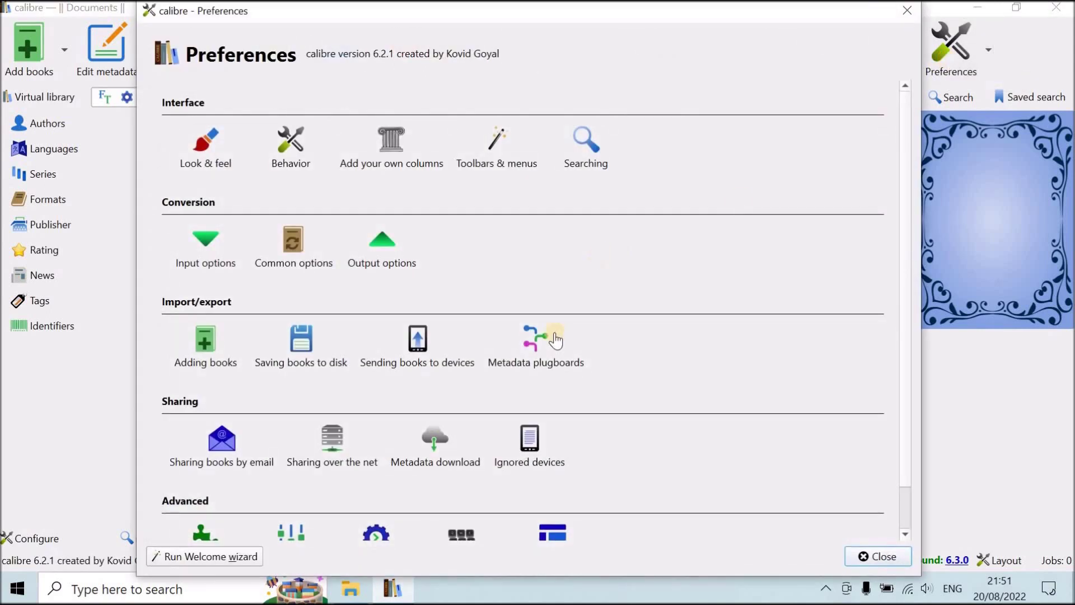
{"action": "scroll", "coordinate": [555, 340], "scroll_direction": "down", "scroll_amount": 1}
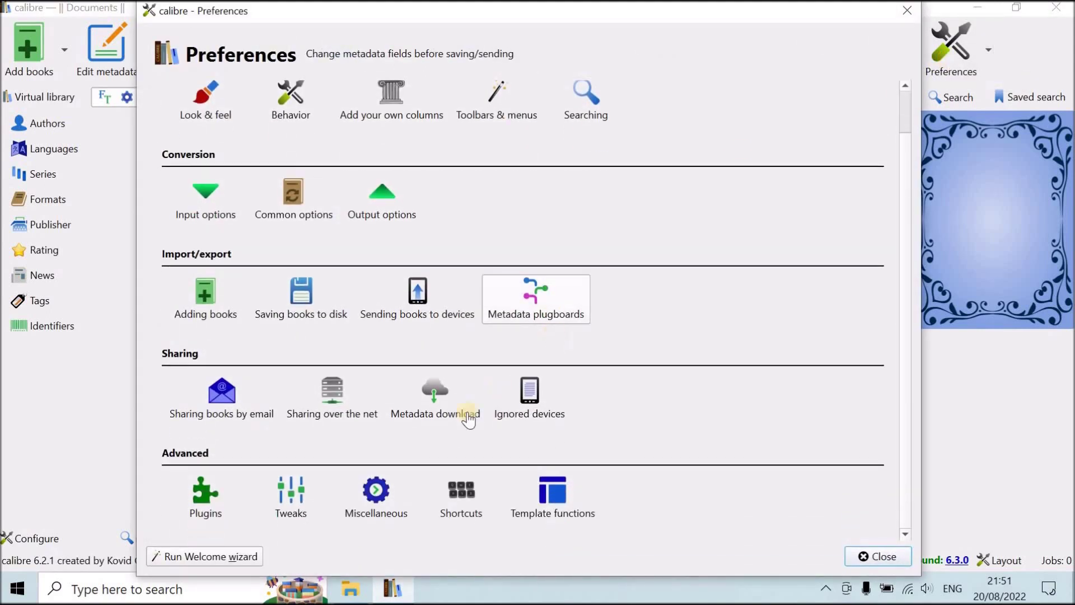
{"action": "left_click", "coordinate": [370, 503]}
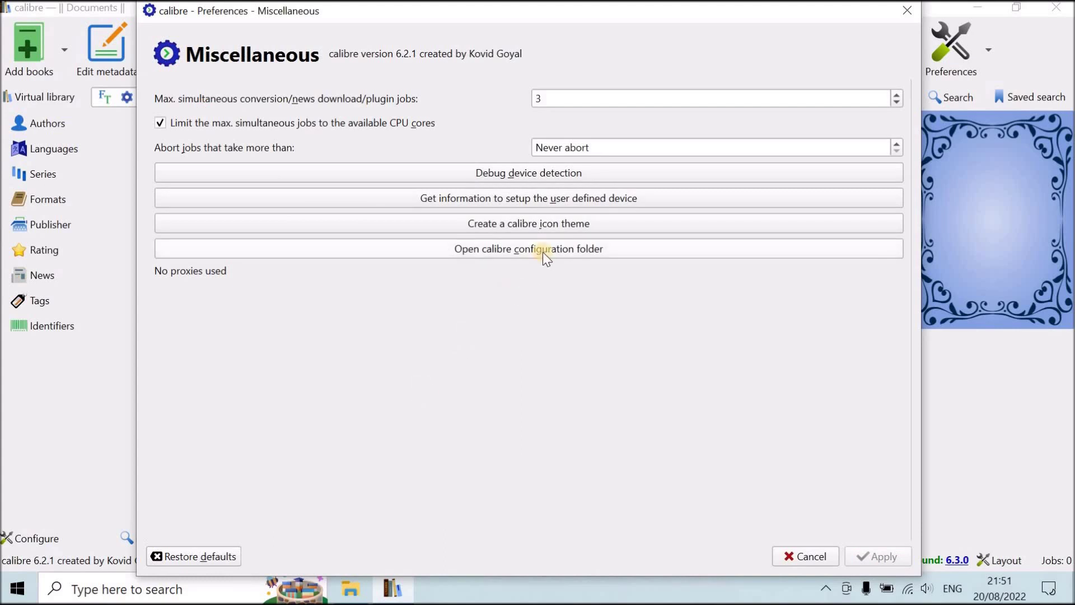
{"action": "left_click", "coordinate": [518, 253]}
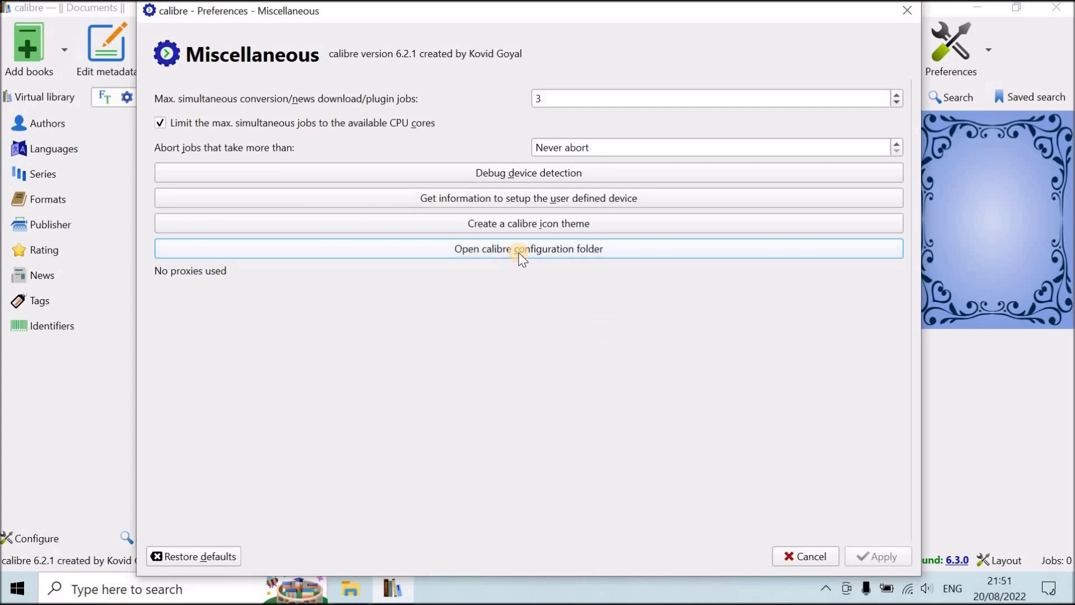
{"action": "left_click", "coordinate": [481, 256]}
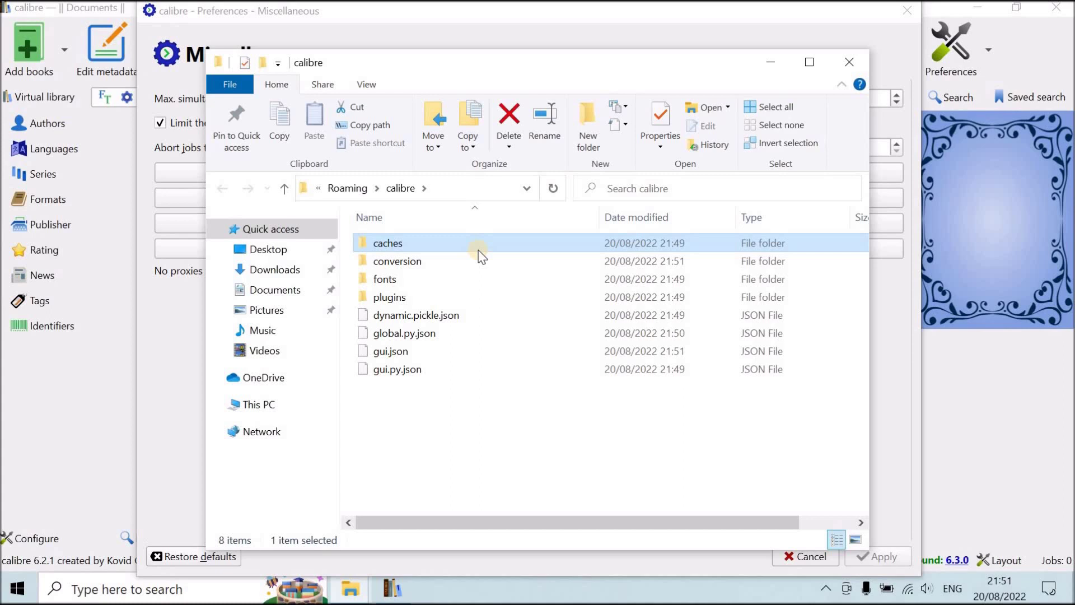
{"action": "key", "text": "ctrl+a"}
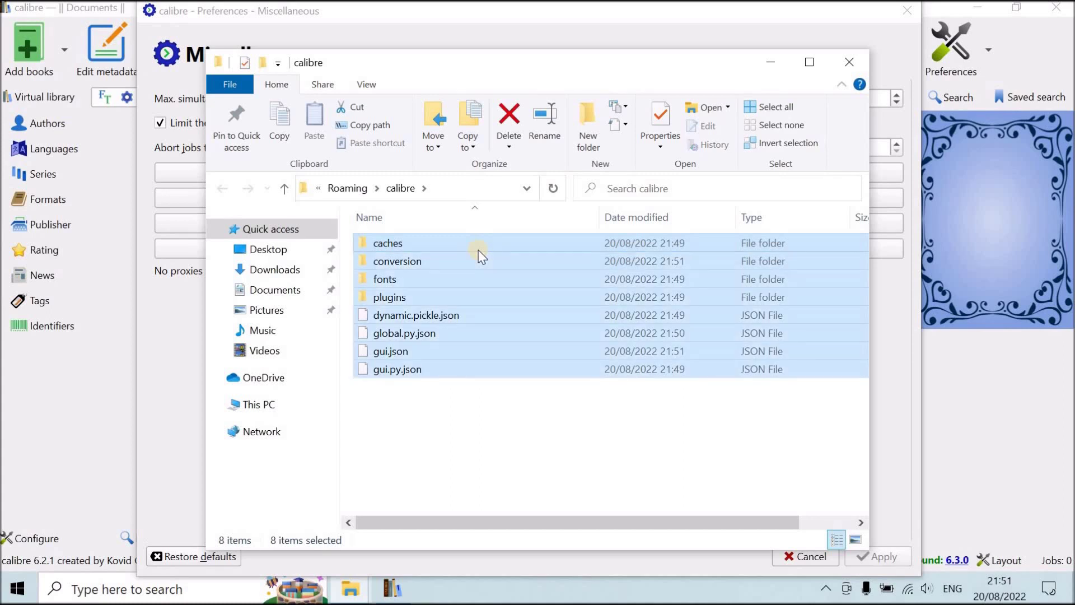
{"action": "key", "text": "shift+Delete"}
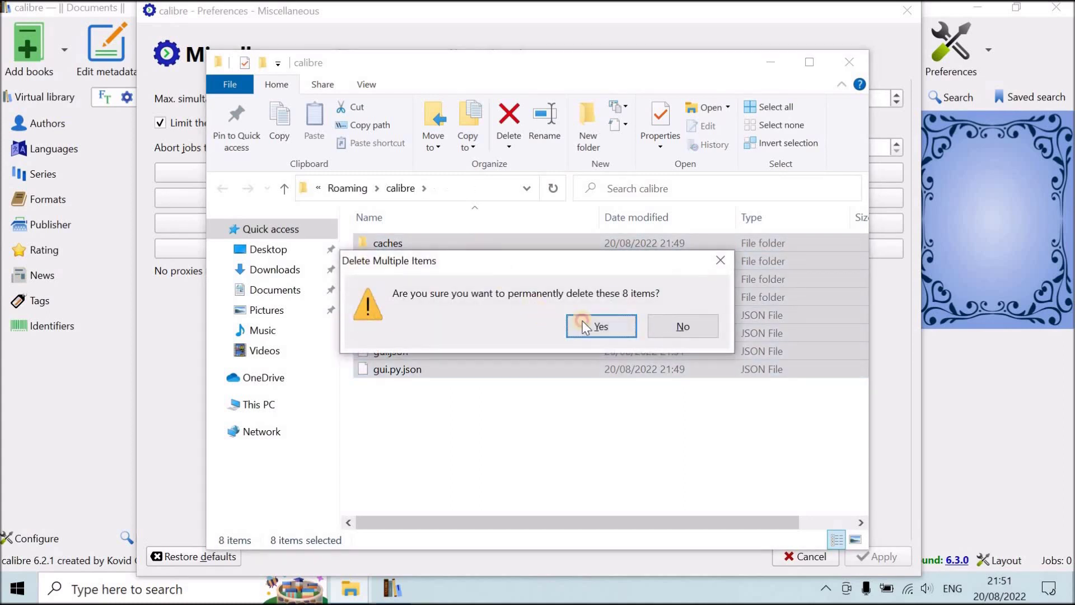
{"action": "left_click", "coordinate": [582, 323]}
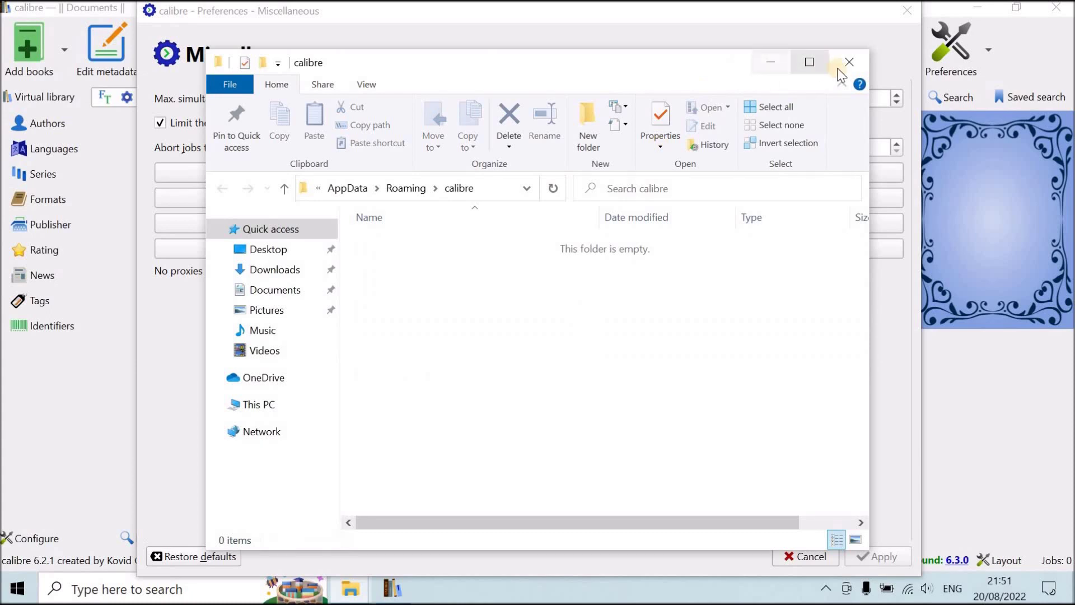
{"action": "left_click", "coordinate": [848, 63]}
{"action": "left_click", "coordinate": [809, 556]}
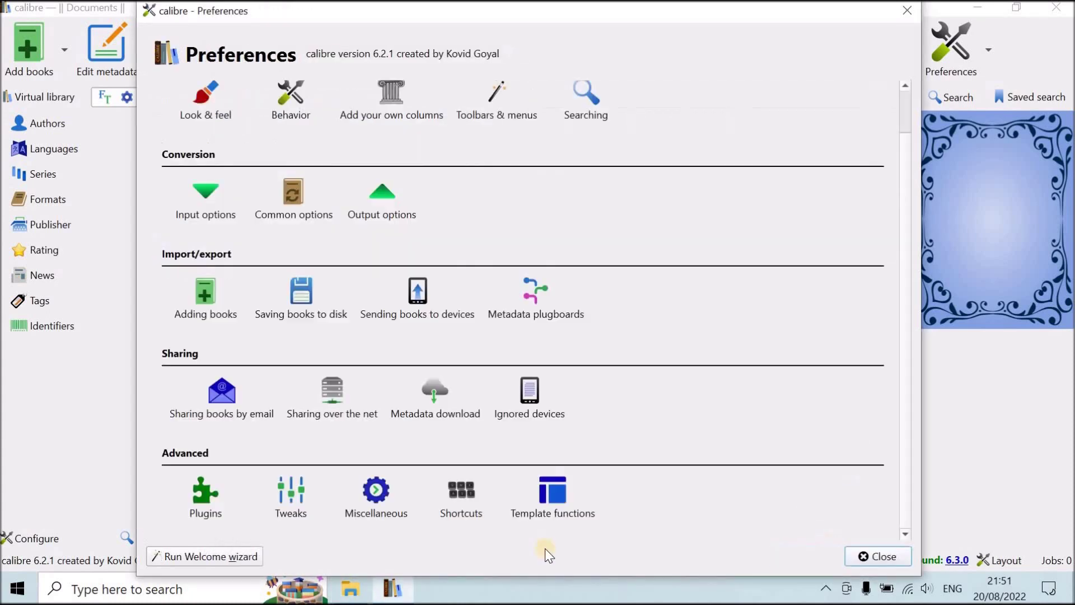
Step: Close preferences, quit calibre, and search Windows for 'uninstall' to reach Control Panel
{"action": "left_click", "coordinate": [876, 556]}
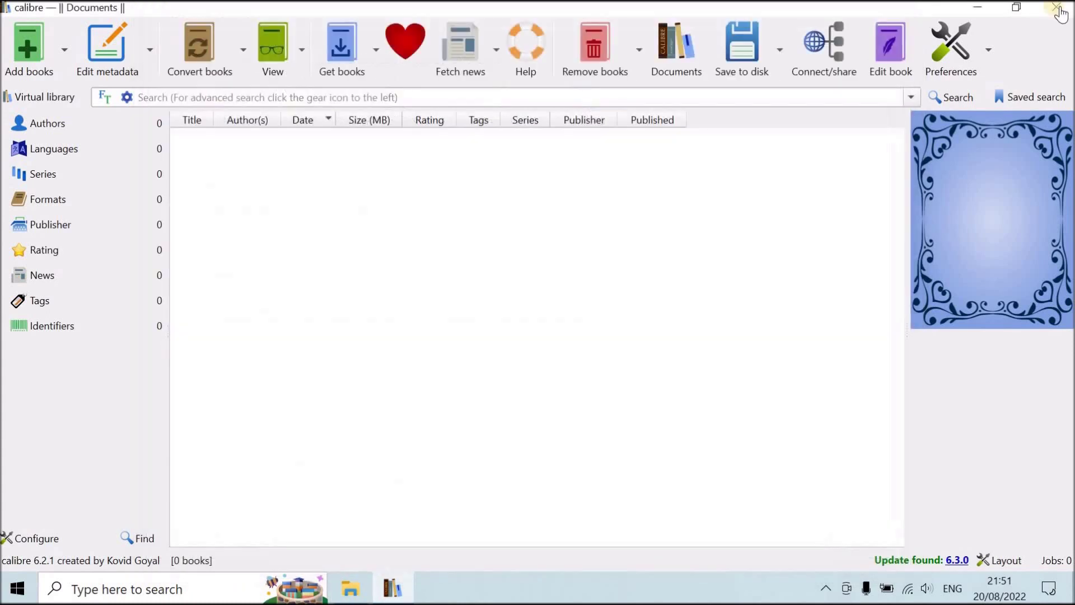
{"action": "left_click", "coordinate": [1058, 8]}
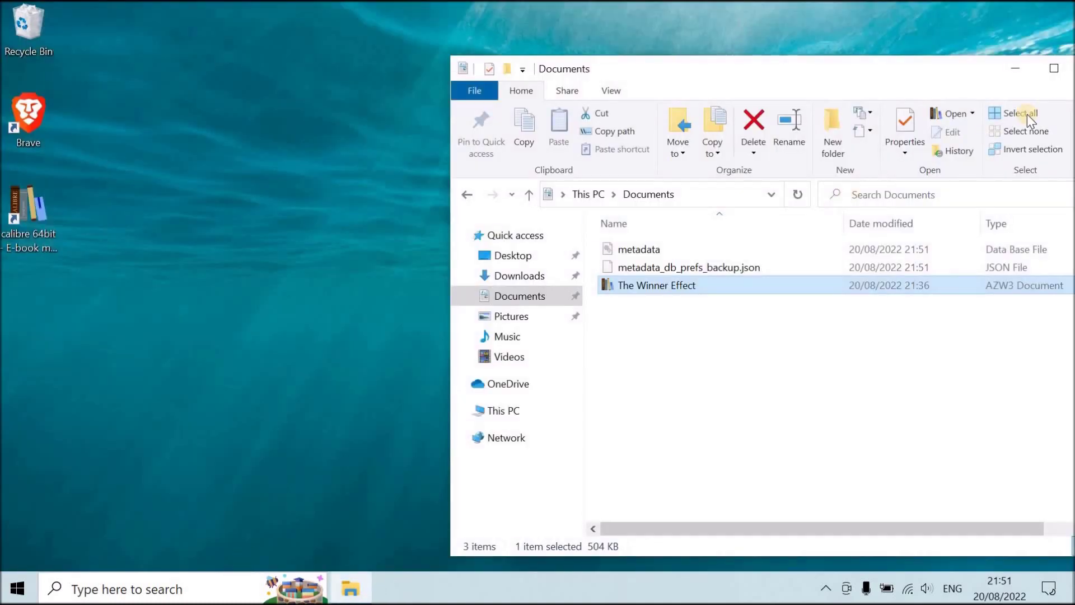
{"action": "left_click", "coordinate": [1072, 602]}
{"action": "left_click", "coordinate": [218, 589]}
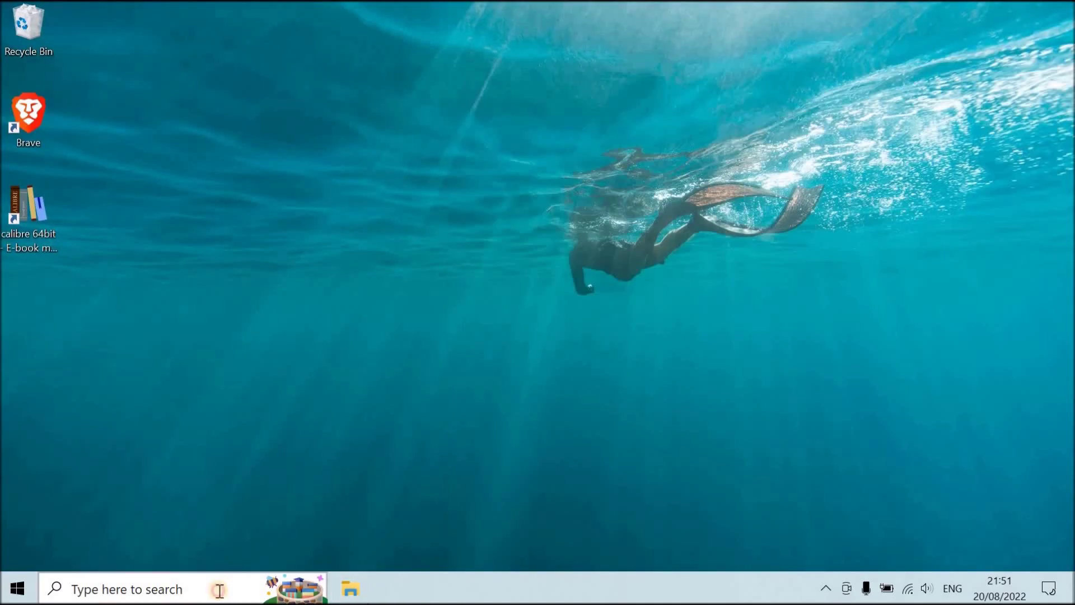
{"action": "type", "text": "unins"}
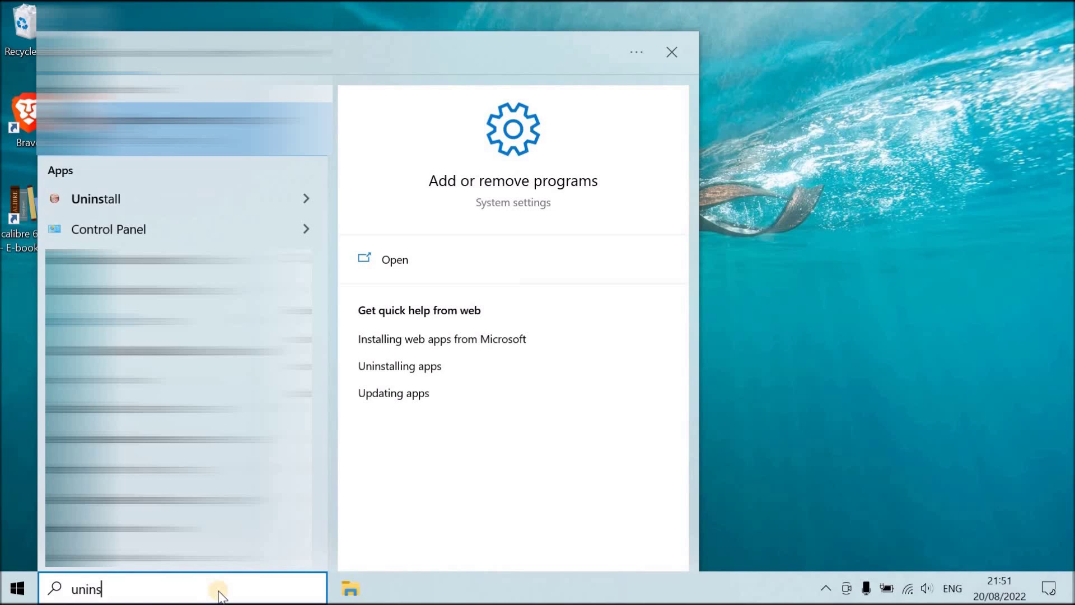
{"action": "left_click", "coordinate": [144, 234]}
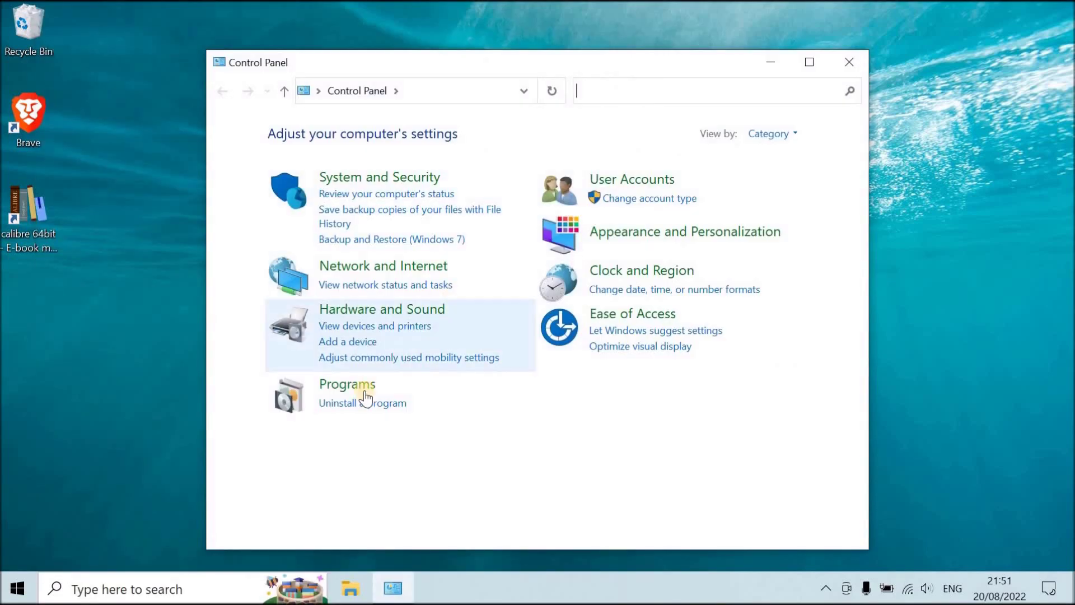
Step: Uninstall calibre 64bit from Programs and Features and close the window
{"action": "left_click", "coordinate": [364, 395]}
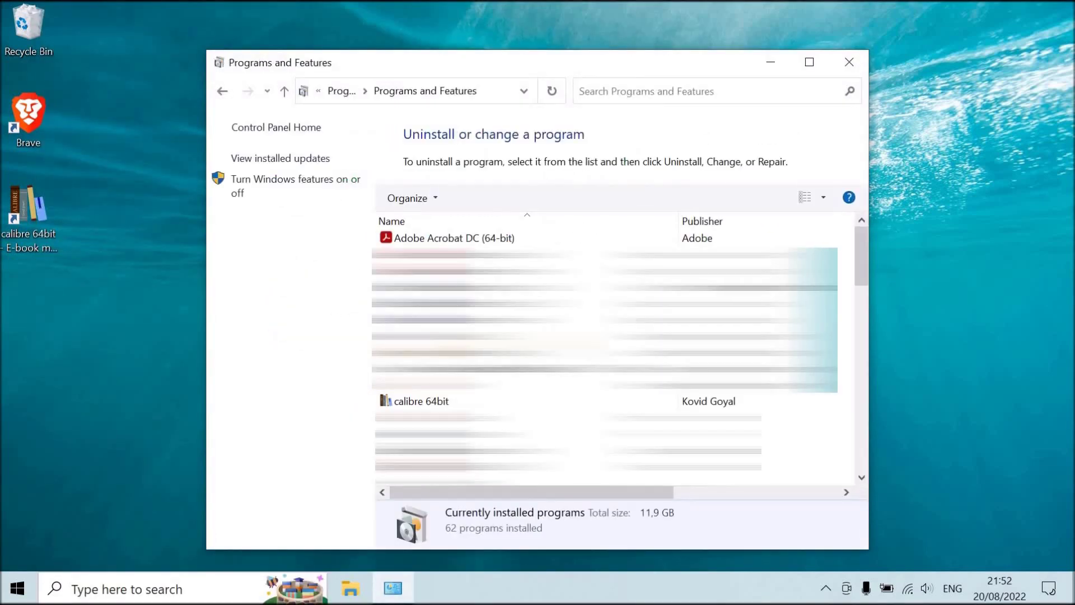
{"action": "left_click", "coordinate": [491, 402]}
{"action": "left_click", "coordinate": [472, 199]}
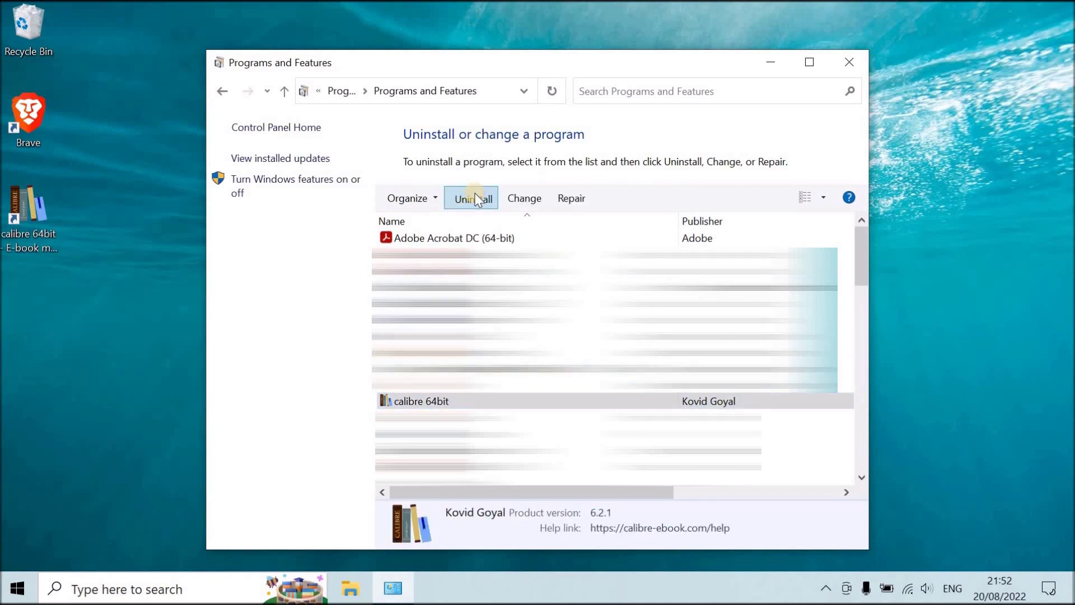
{"action": "left_click", "coordinate": [434, 244]}
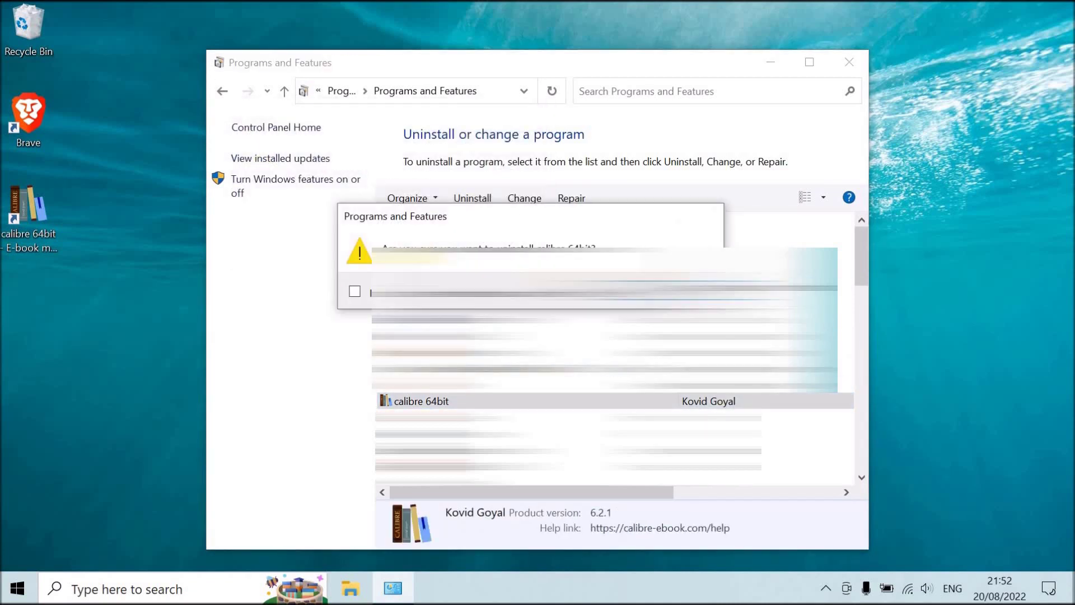
{"action": "key", "text": "Return"}
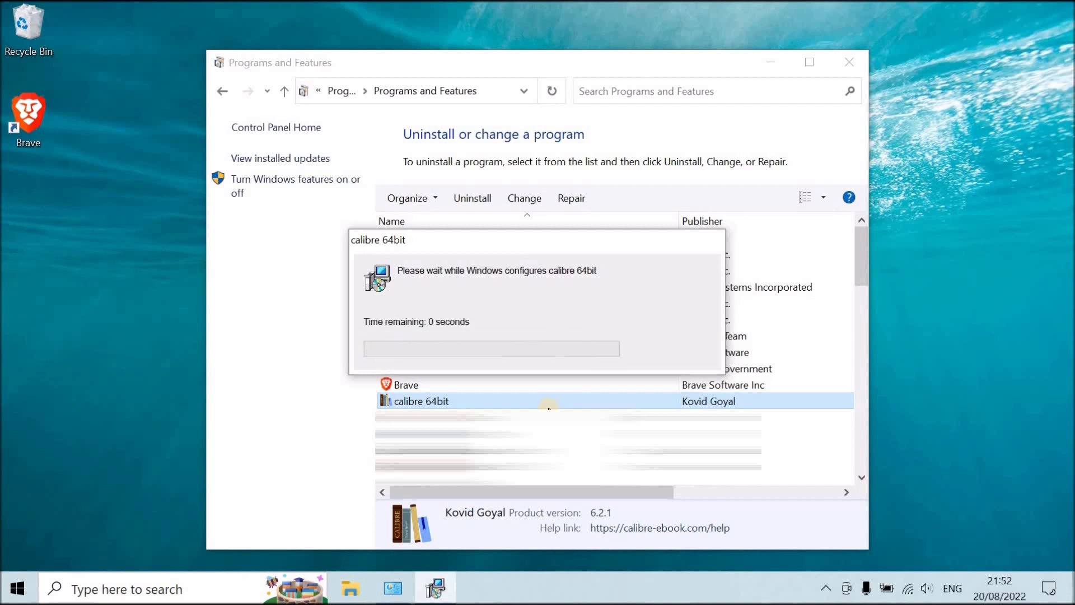
{"action": "left_click", "coordinate": [849, 63]}
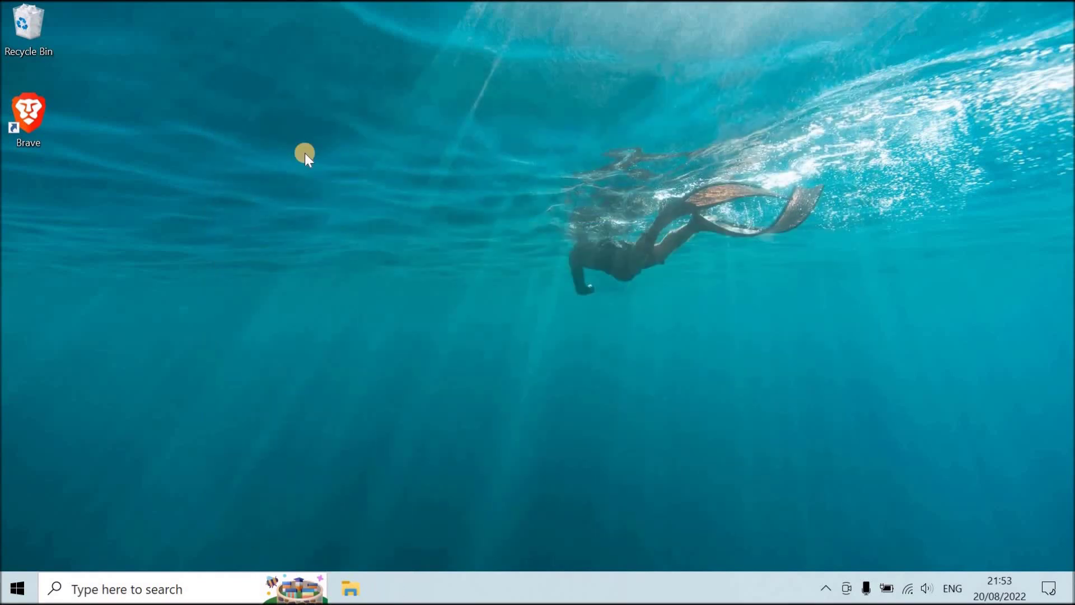
Step: Launch Brave, search for 'calibre', and open the official calibre website
{"action": "double_click", "coordinate": [38, 119]}
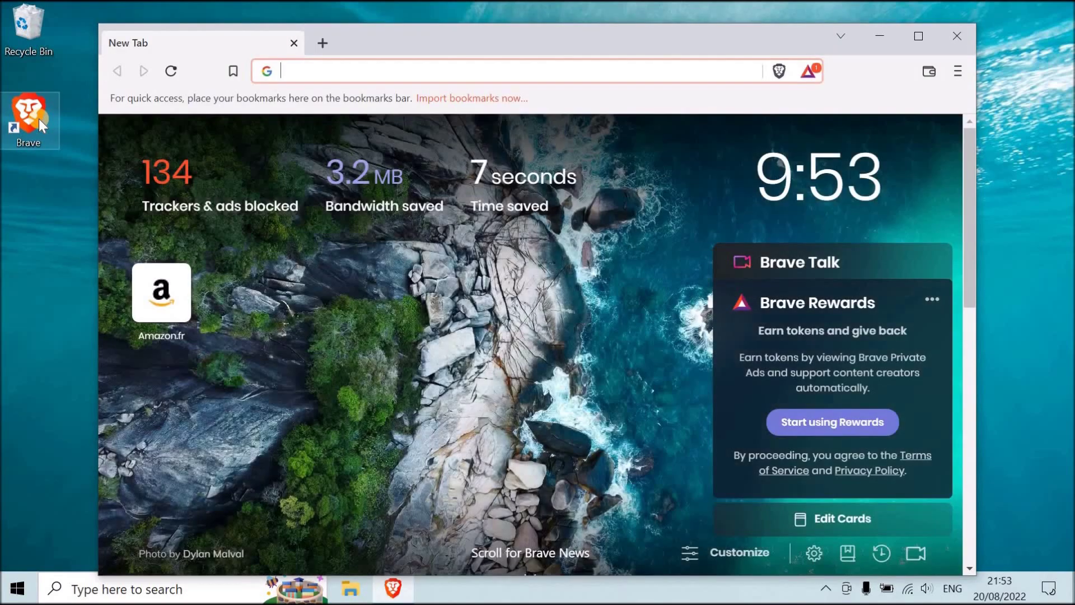
{"action": "type", "text": "calibre"}
{"action": "key", "text": "Return"}
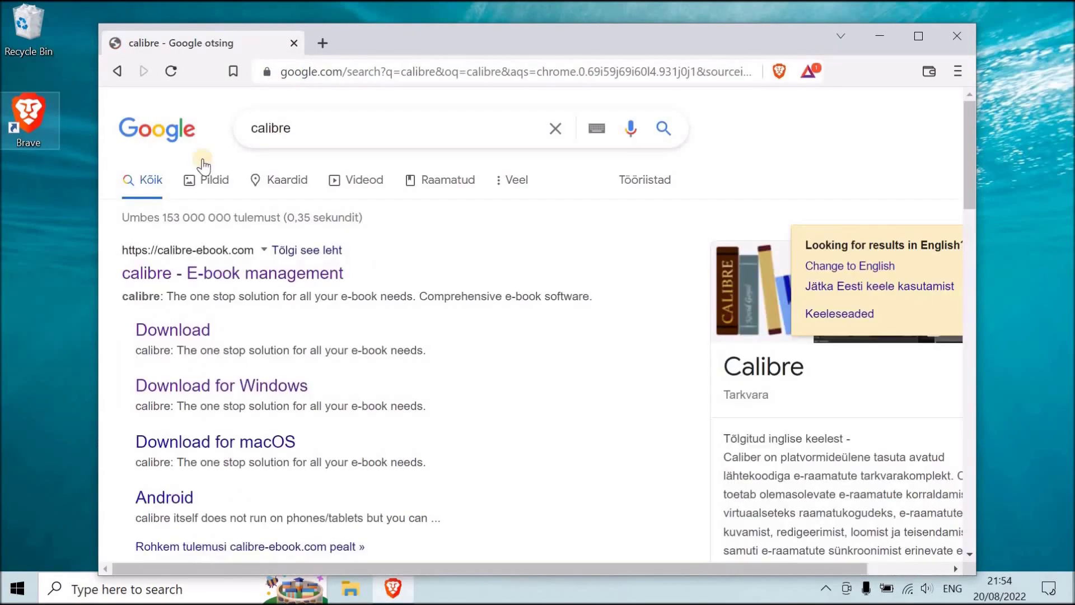
{"action": "left_click", "coordinate": [277, 282]}
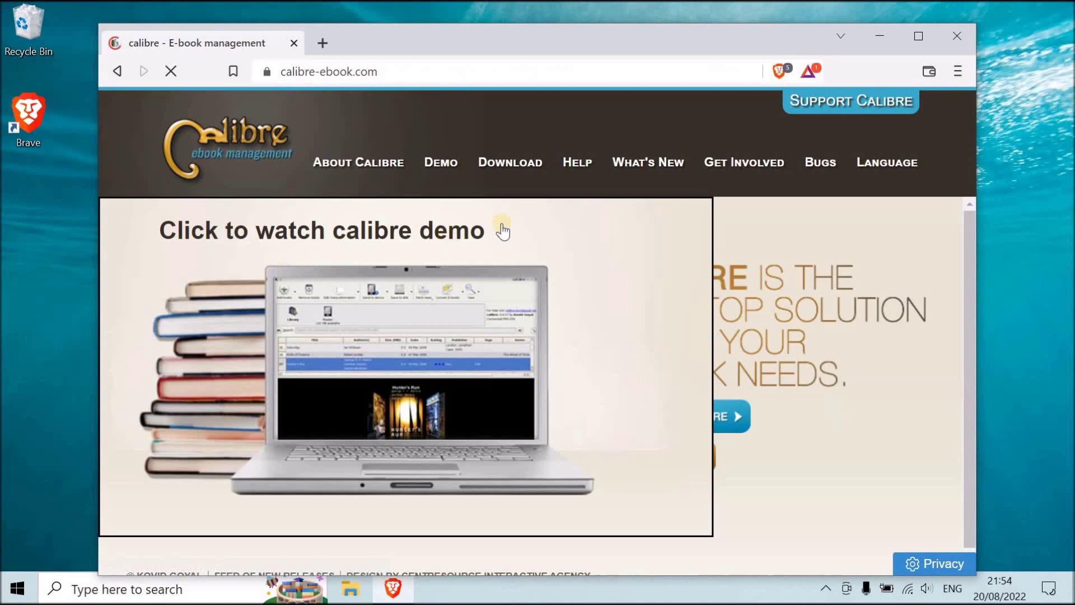
Step: Go from Download > Windows to the previous releases archive and open the 6.2.1 page
{"action": "left_click", "coordinate": [513, 172]}
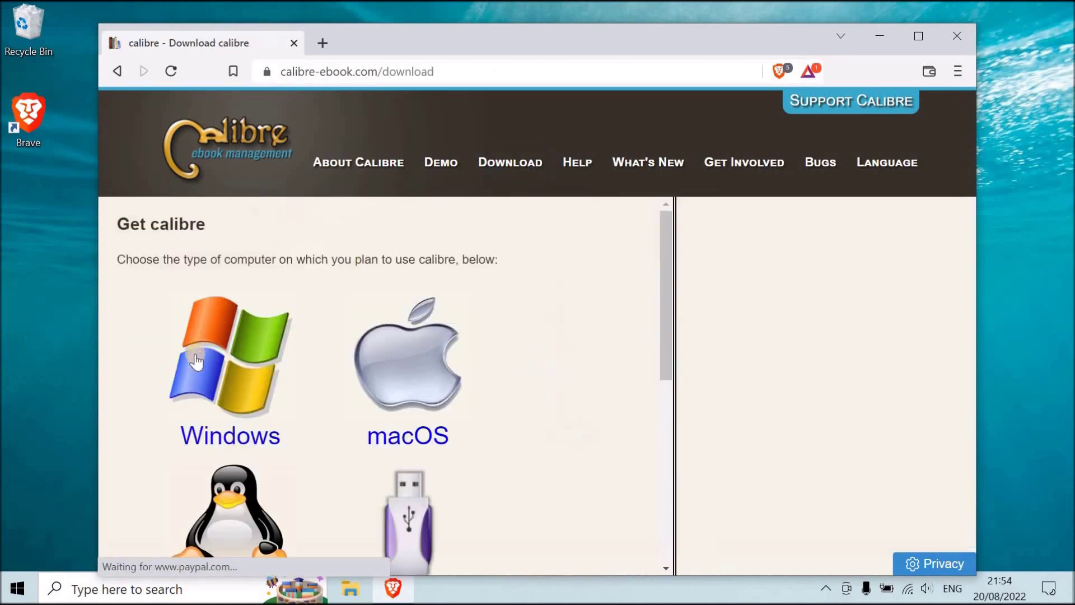
{"action": "left_click", "coordinate": [196, 352]}
{"action": "scroll", "coordinate": [375, 387], "scroll_direction": "down", "scroll_amount": 1}
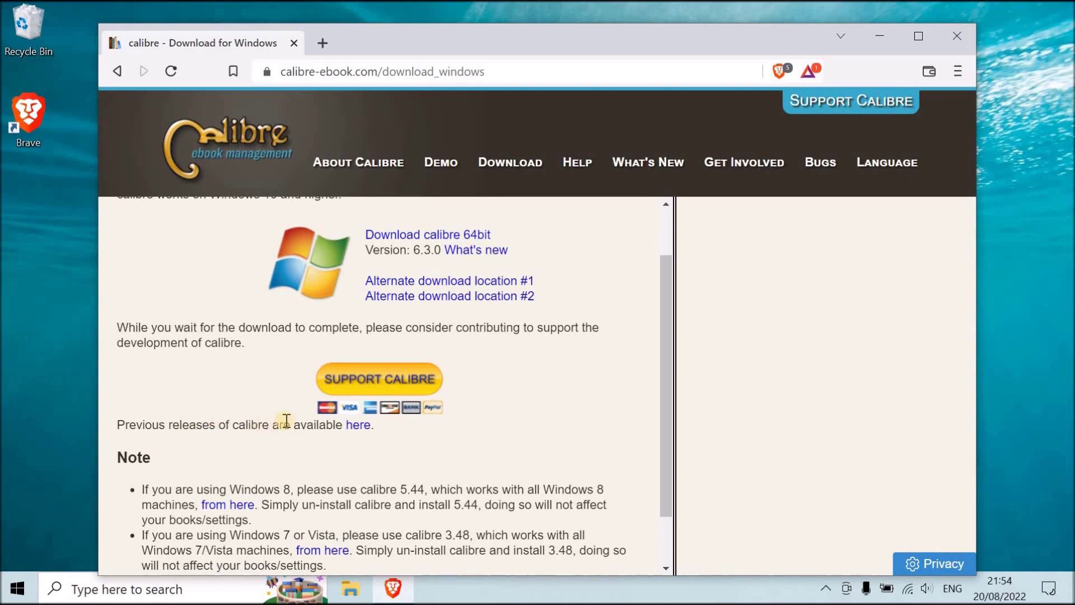
{"action": "left_click", "coordinate": [355, 428]}
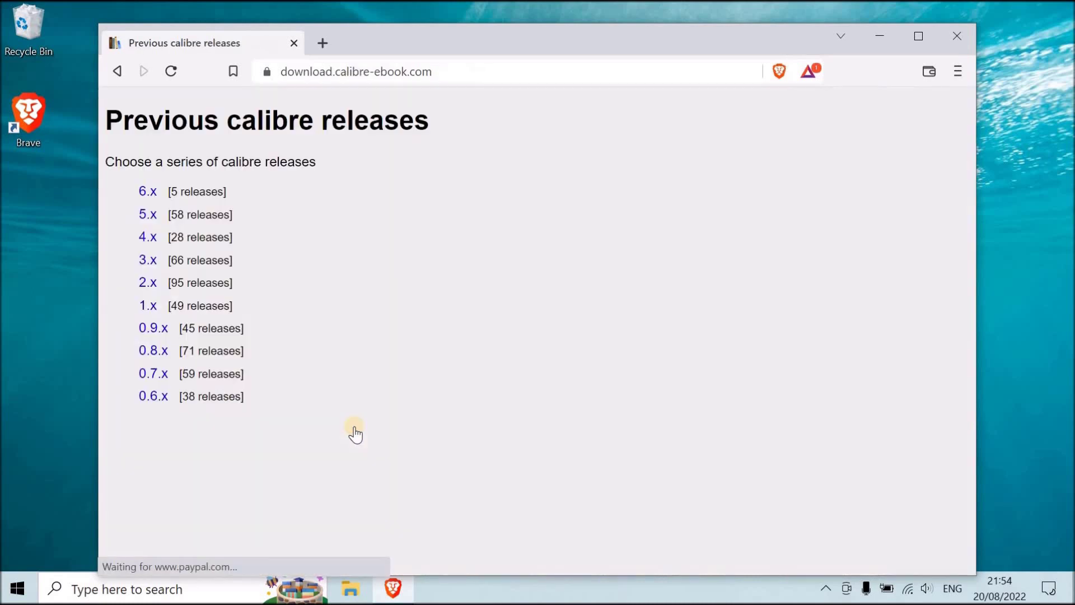
{"action": "left_click", "coordinate": [152, 193]}
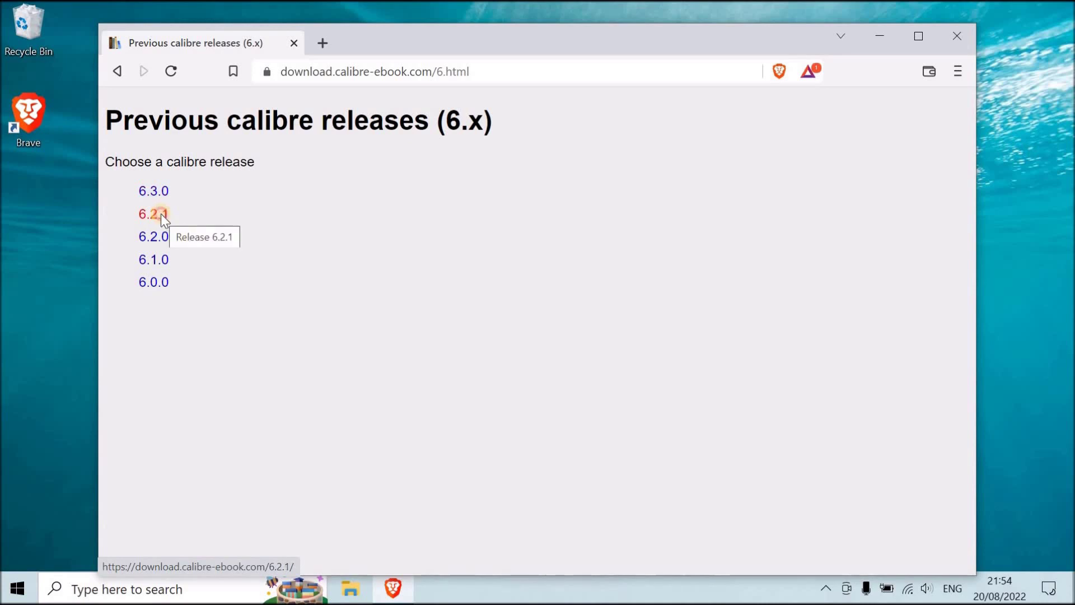
{"action": "left_click", "coordinate": [161, 215]}
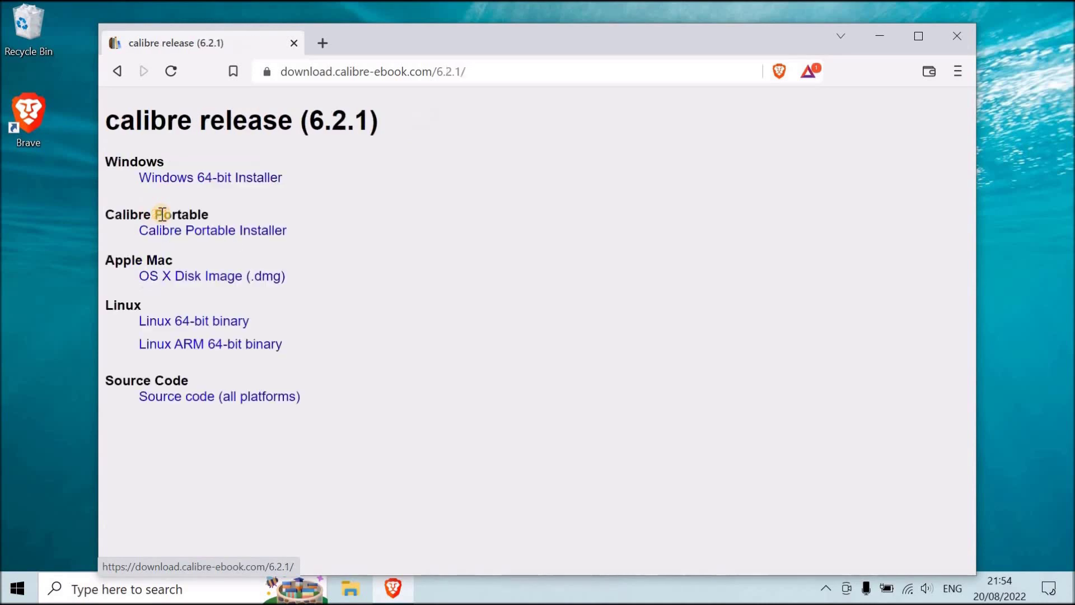
Step: Download the calibre Windows 64-bit installer into the Downloads folder
{"action": "left_click", "coordinate": [211, 185]}
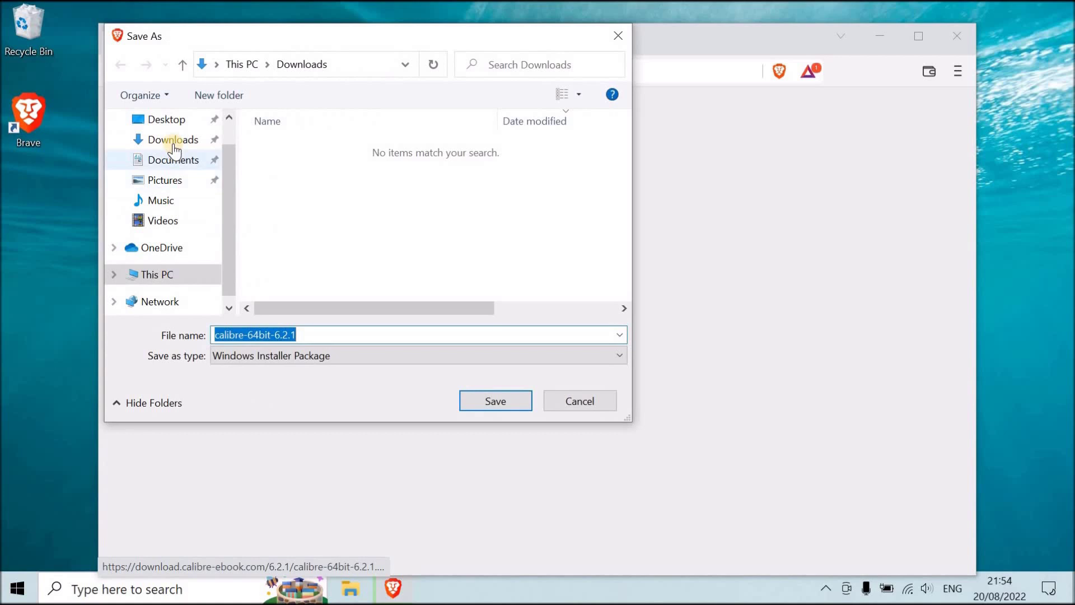
{"action": "left_click", "coordinate": [173, 144]}
{"action": "left_click", "coordinate": [494, 401]}
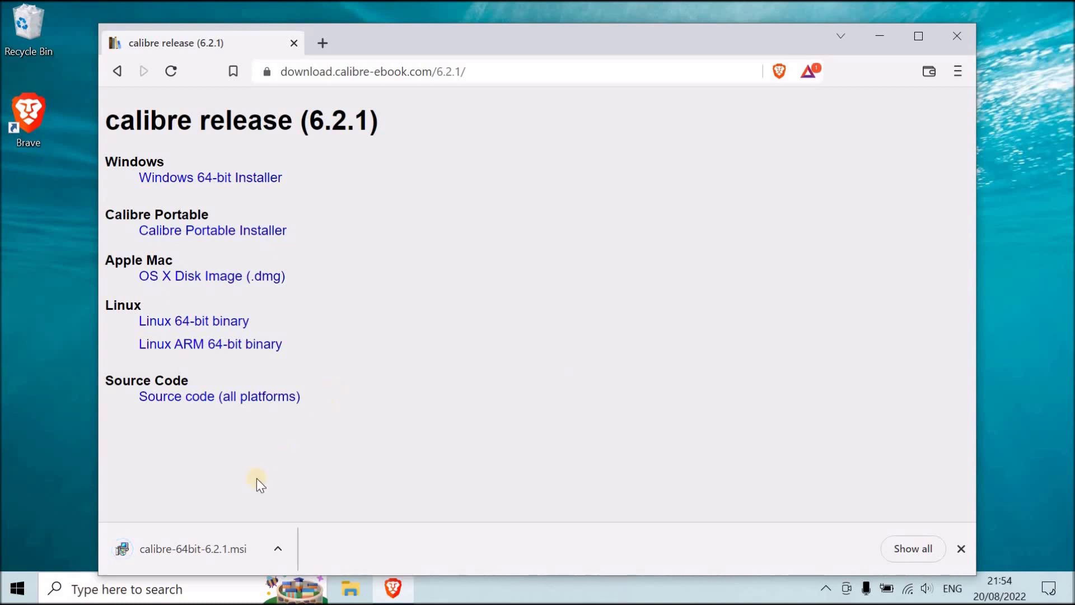
Step: Run the downloaded .msi, accept the licence, install calibre 6.2.1 and finish
{"action": "left_click", "coordinate": [193, 549]}
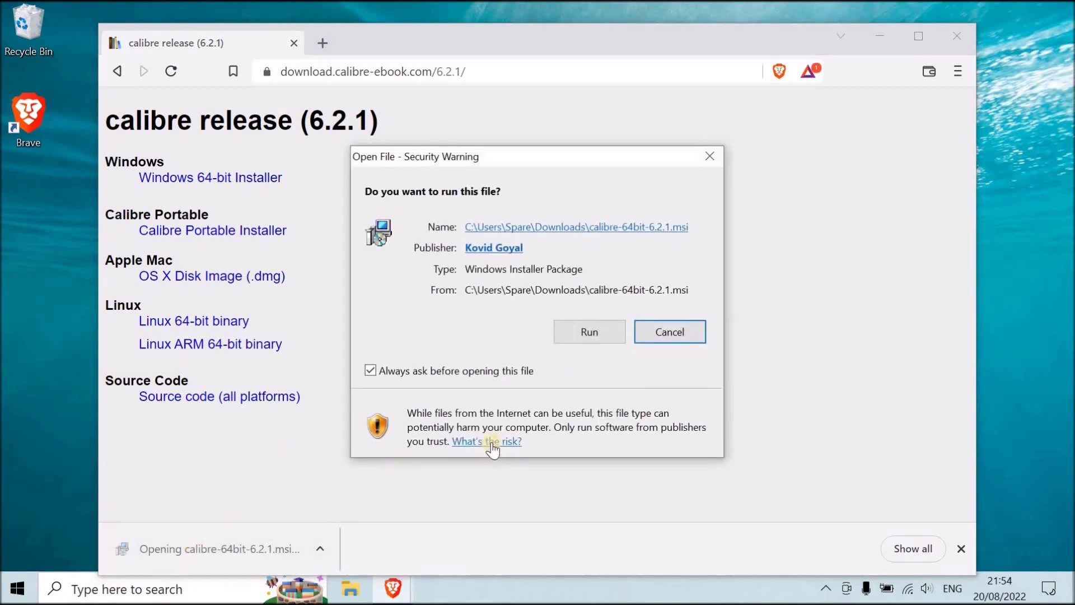
{"action": "left_click", "coordinate": [585, 331]}
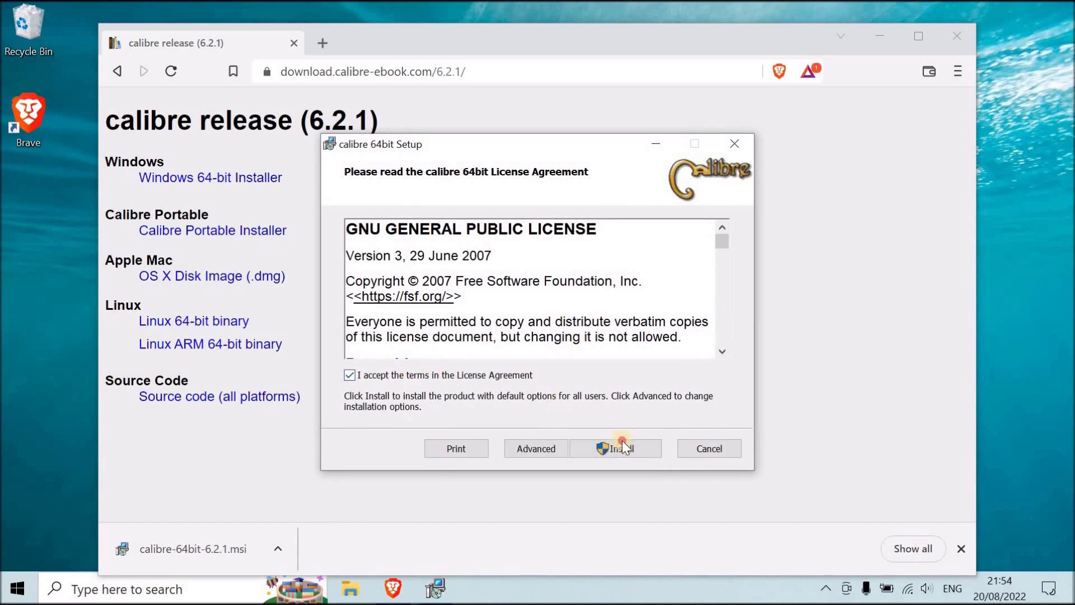
{"action": "left_click", "coordinate": [622, 441]}
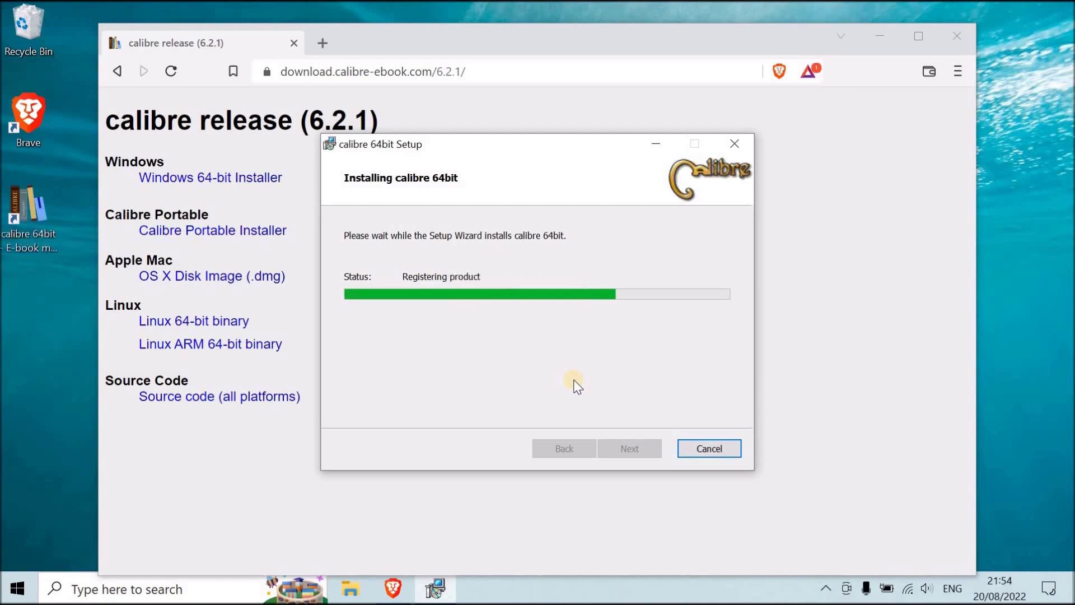
{"action": "left_click", "coordinate": [629, 445]}
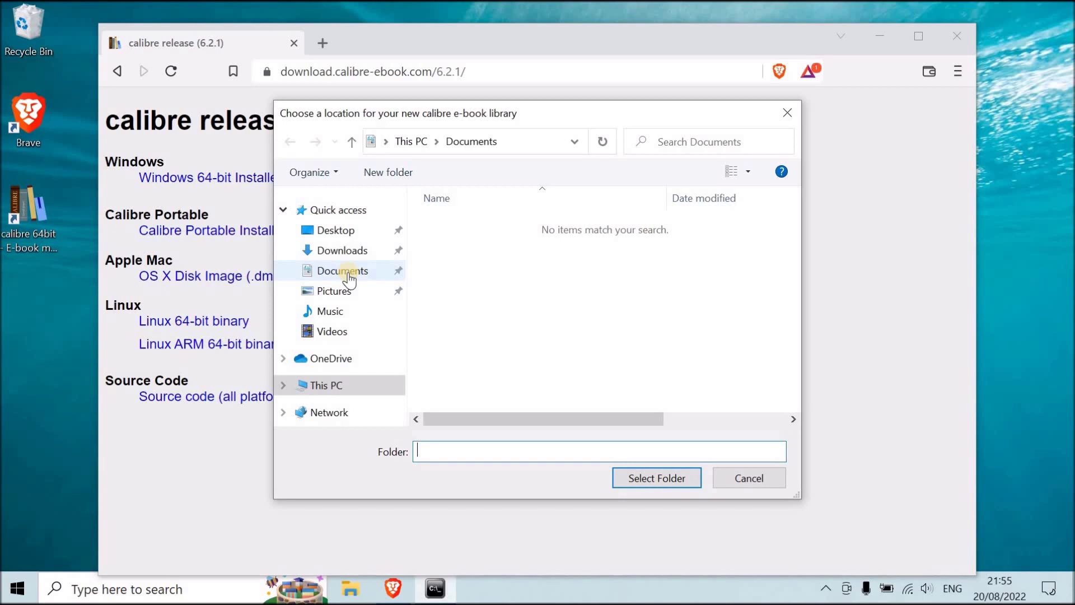
Step: Choose Documents as the folder for the new calibre library
{"action": "left_click", "coordinate": [343, 271]}
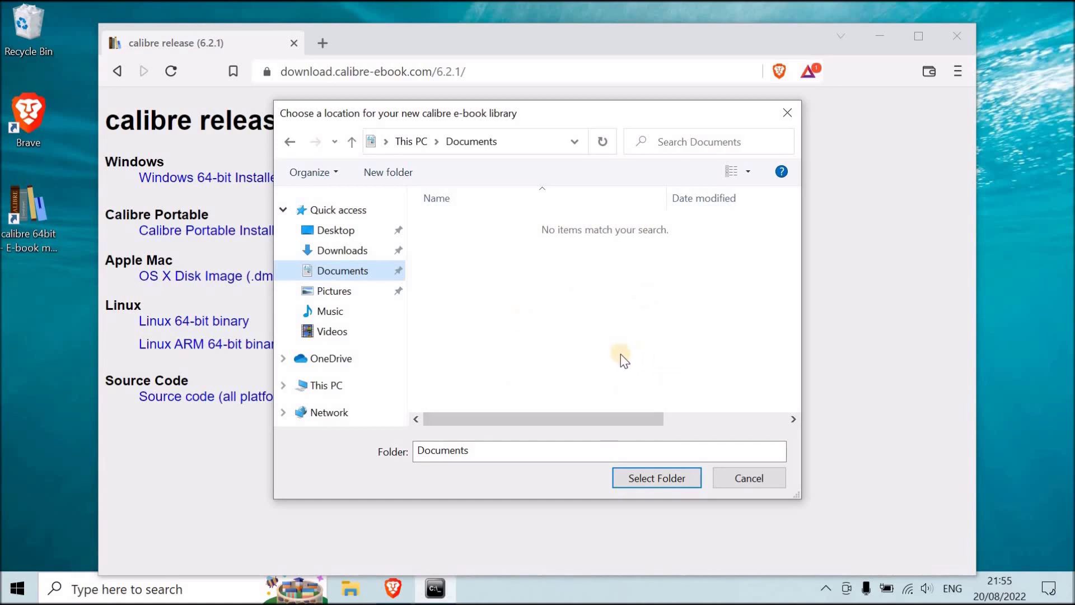
{"action": "left_click", "coordinate": [654, 476]}
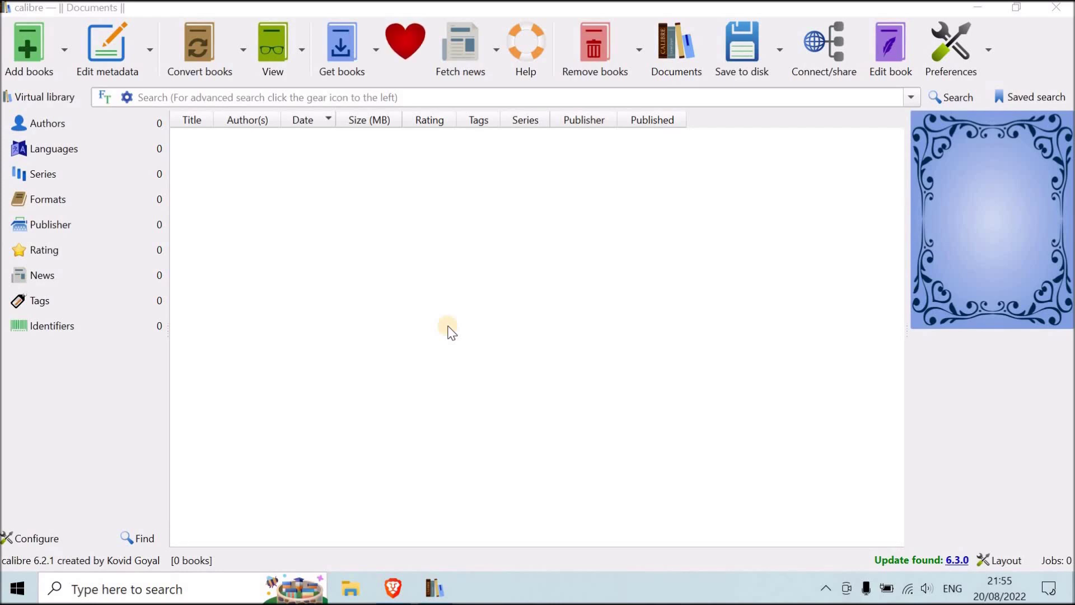
Step: In a new Brave tab, search 'aure' and open Aure's Notes article on removing Kindle DRM
{"action": "left_click", "coordinate": [393, 588]}
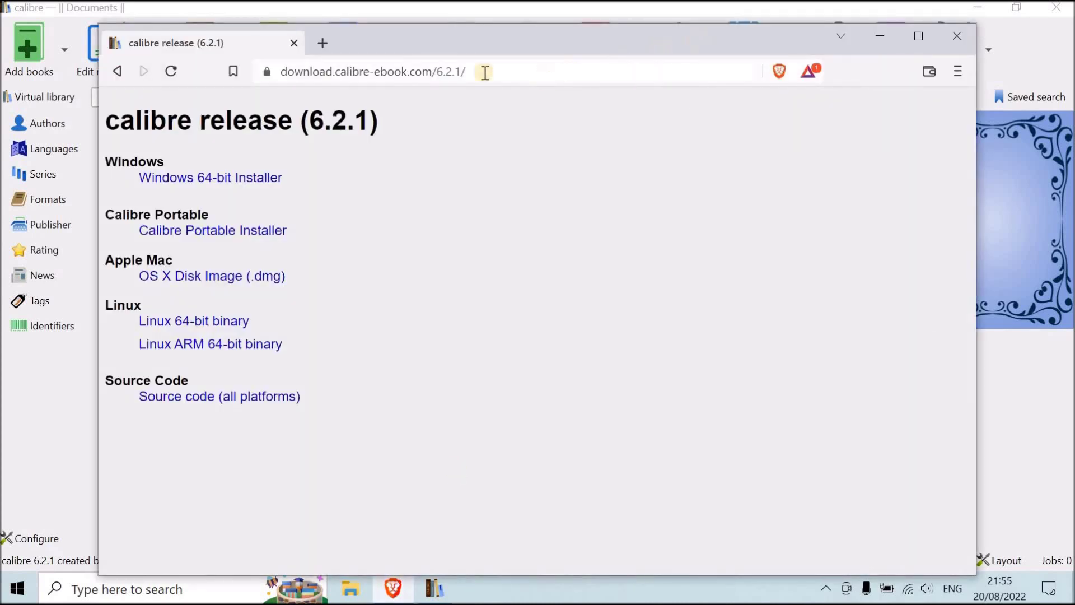
{"action": "left_click", "coordinate": [323, 45]}
{"action": "type", "text": "auresnotes"}
{"action": "key", "text": "Return"}
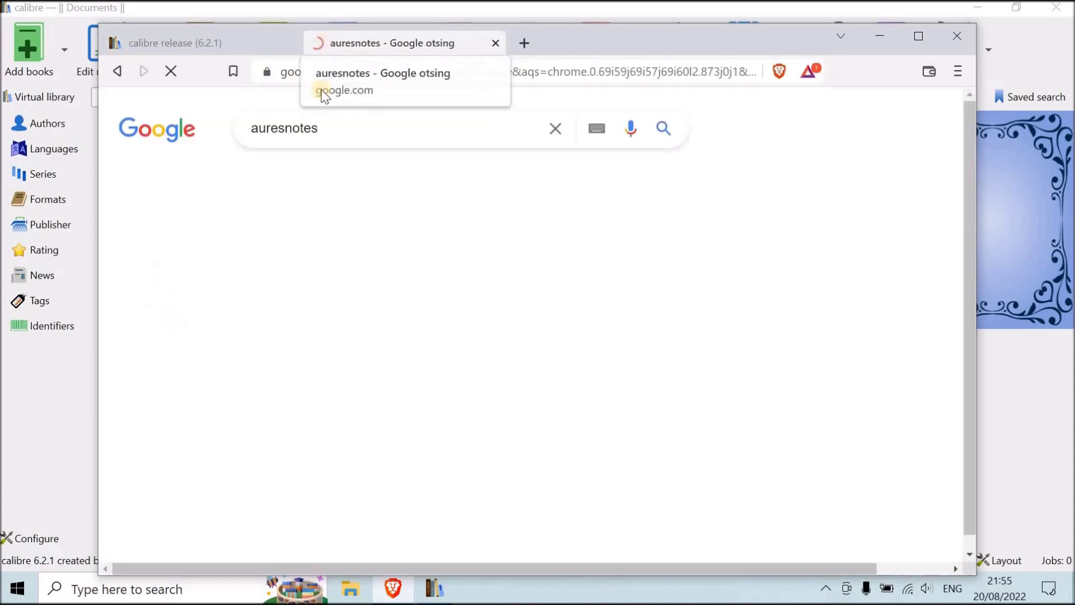
{"action": "left_click", "coordinate": [182, 280]}
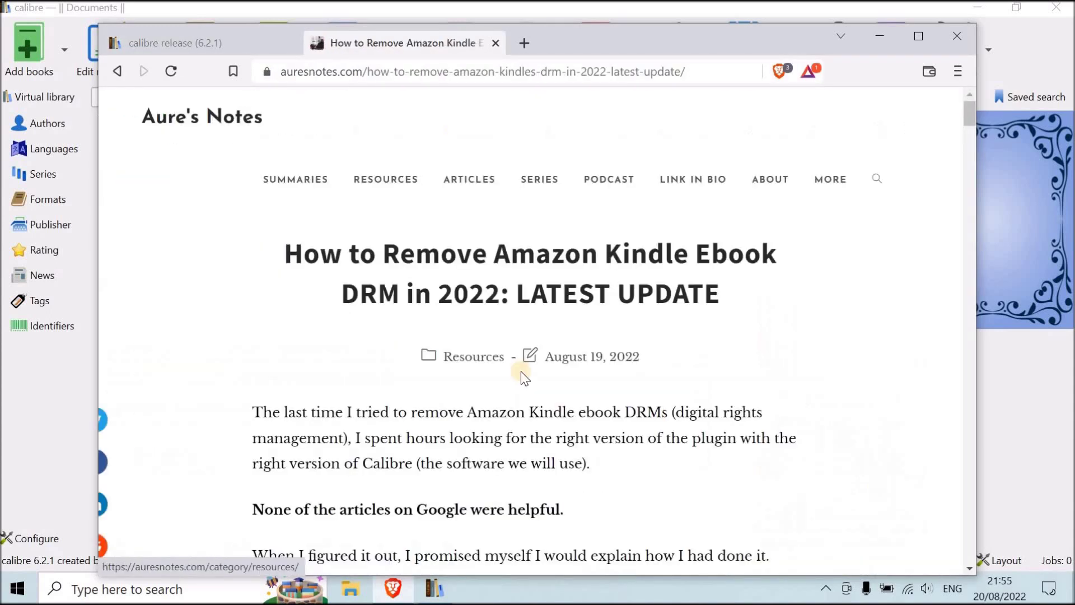
{"action": "scroll", "coordinate": [521, 371], "scroll_direction": "down", "scroll_amount": 12}
{"action": "scroll", "coordinate": [521, 371], "scroll_direction": "up", "scroll_amount": 4}
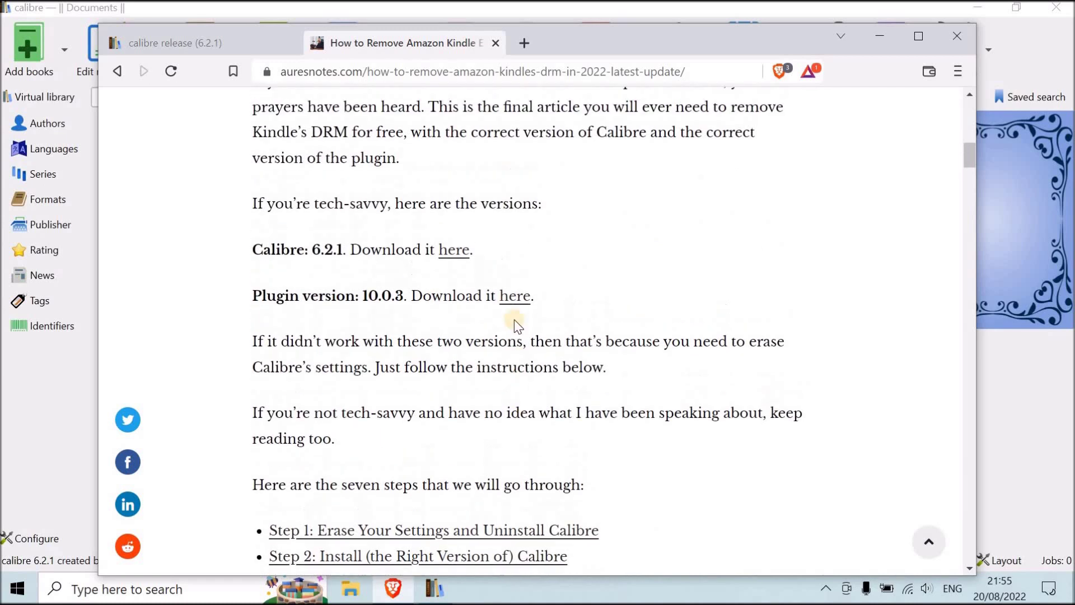
Step: Download DeDRM_tools_10.0.3.zip from the linked GitHub release into Downloads
{"action": "left_click", "coordinate": [514, 298]}
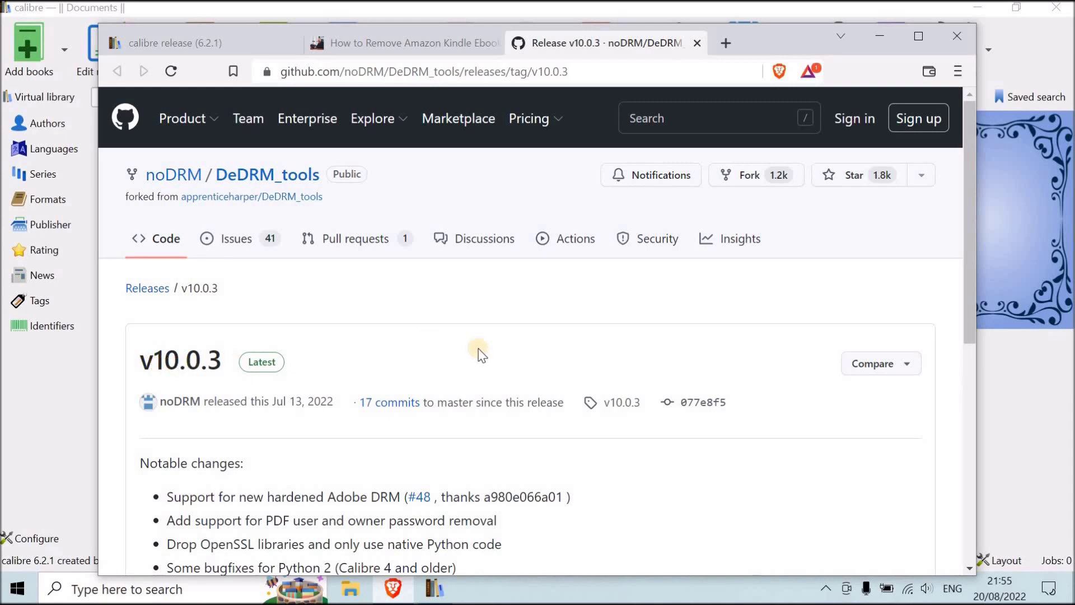
{"action": "scroll", "coordinate": [478, 348], "scroll_direction": "down", "scroll_amount": 3}
{"action": "scroll", "coordinate": [479, 352], "scroll_direction": "down", "scroll_amount": 3}
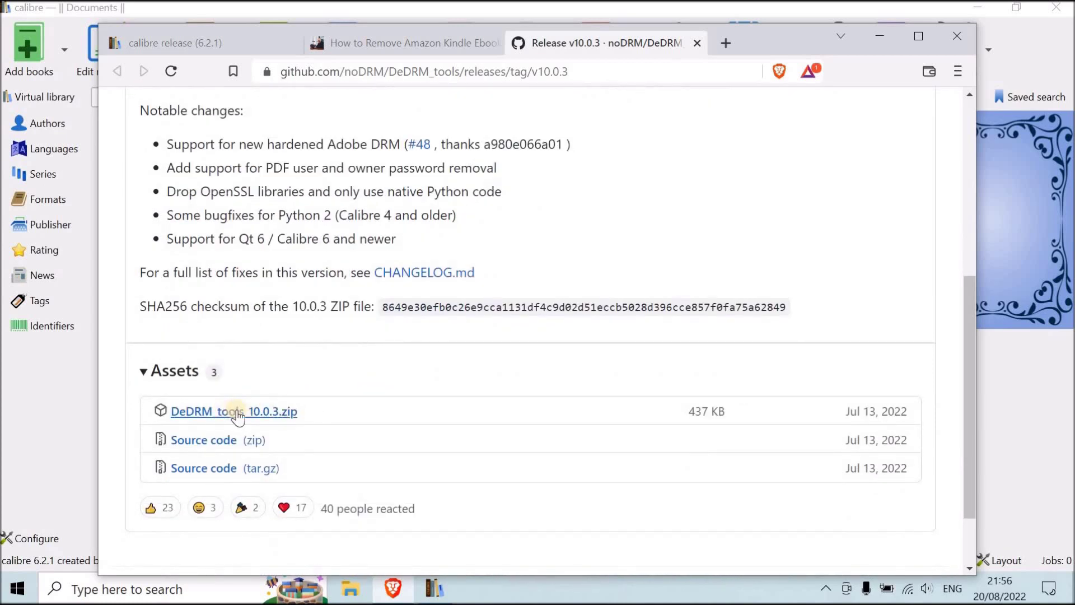
{"action": "left_click", "coordinate": [235, 411]}
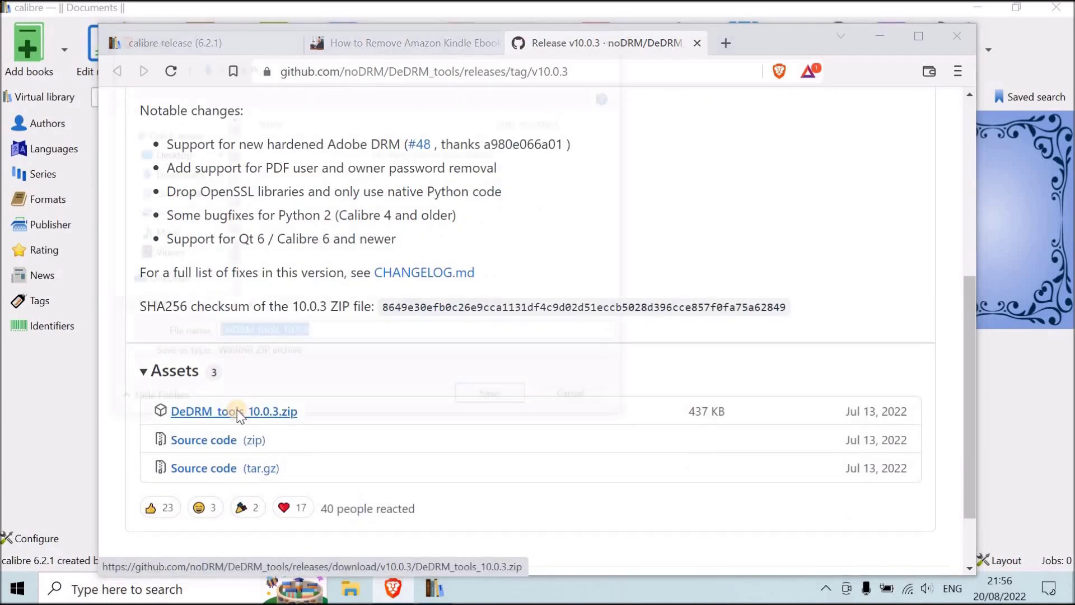
{"action": "left_click", "coordinate": [177, 177]}
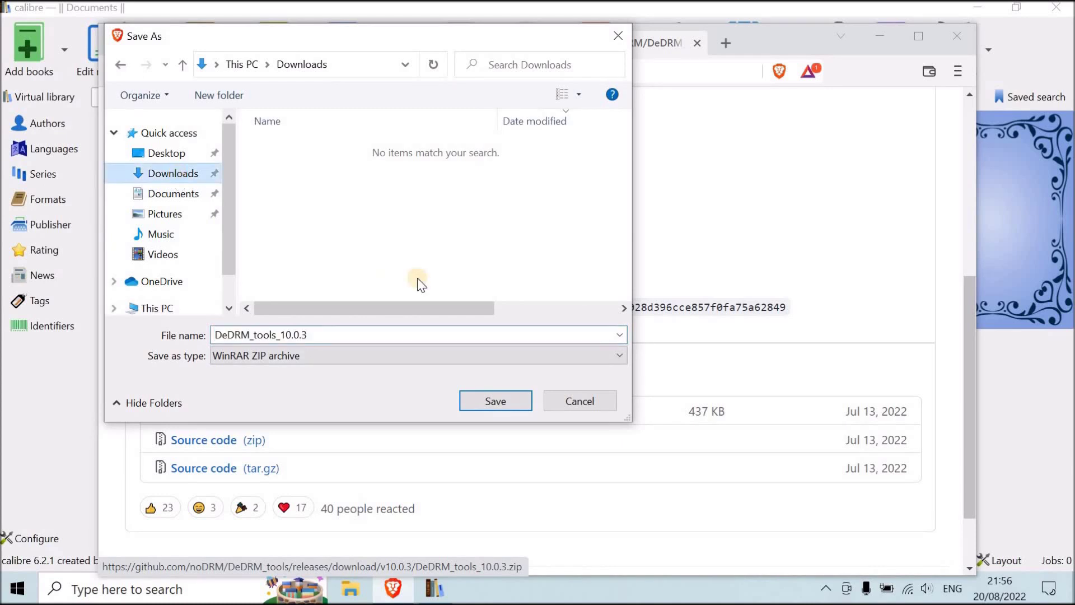
{"action": "left_click", "coordinate": [486, 402]}
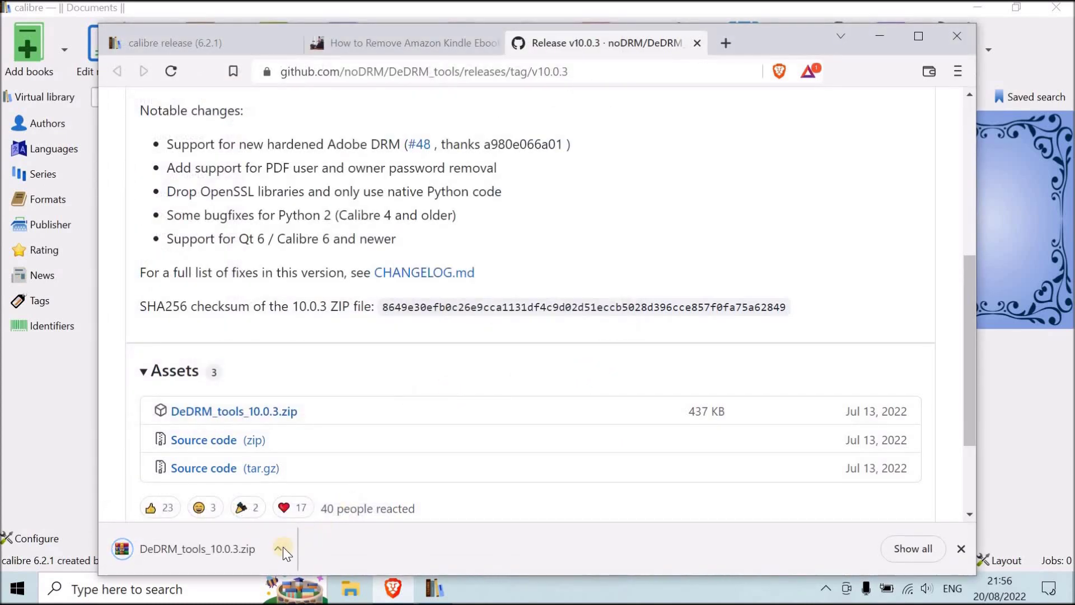
{"action": "left_click", "coordinate": [273, 550]}
Step: Extract DeDRM_tools_10.0.3.zip here in Downloads and select the DeDRM_plugin archive
{"action": "left_click", "coordinate": [322, 488]}
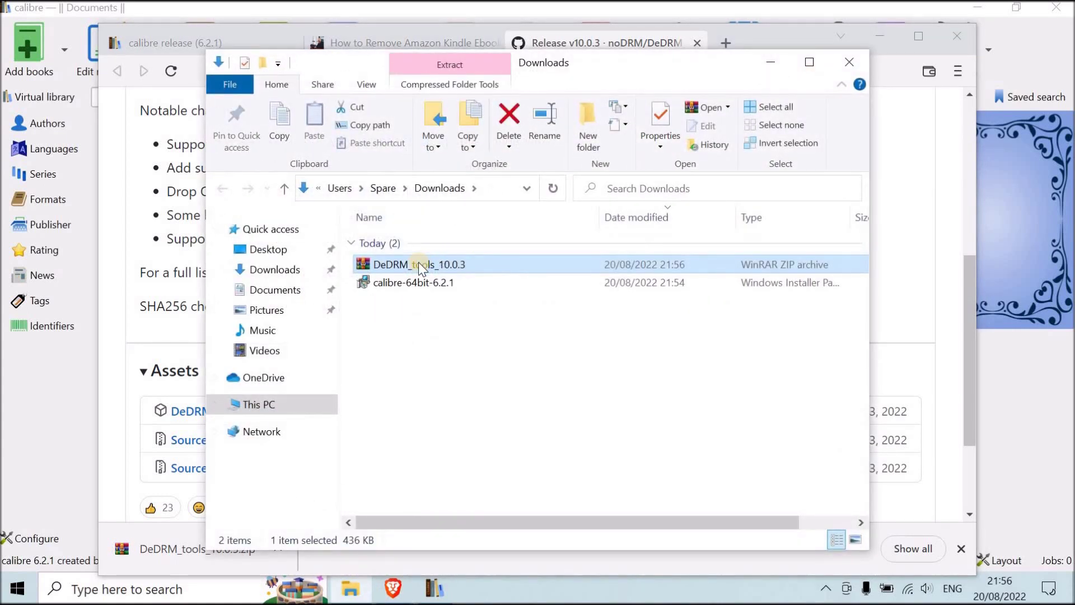
{"action": "right_click", "coordinate": [418, 262]}
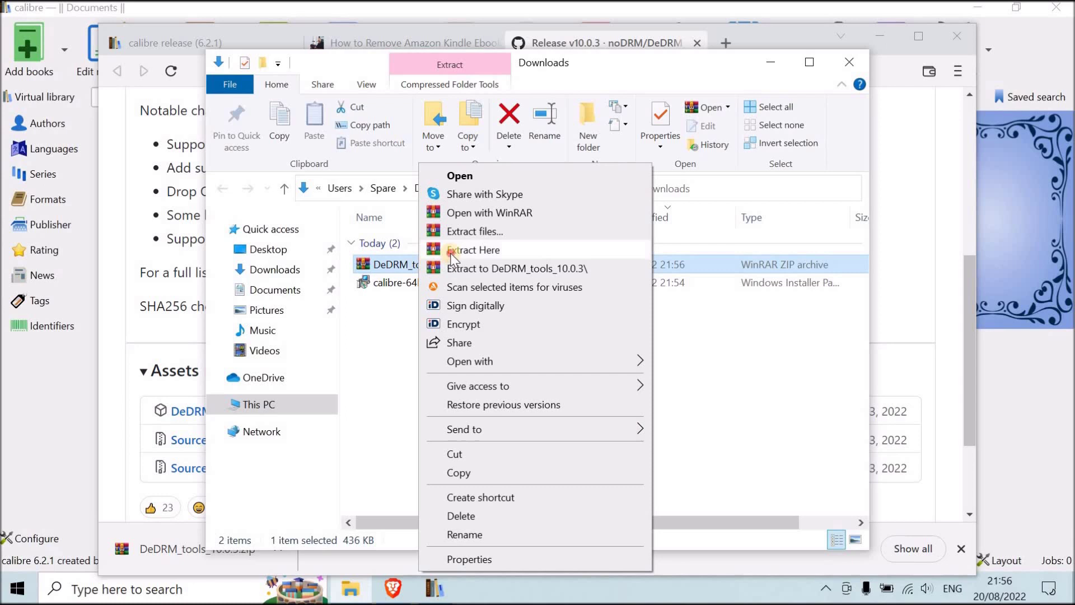
{"action": "left_click", "coordinate": [450, 253]}
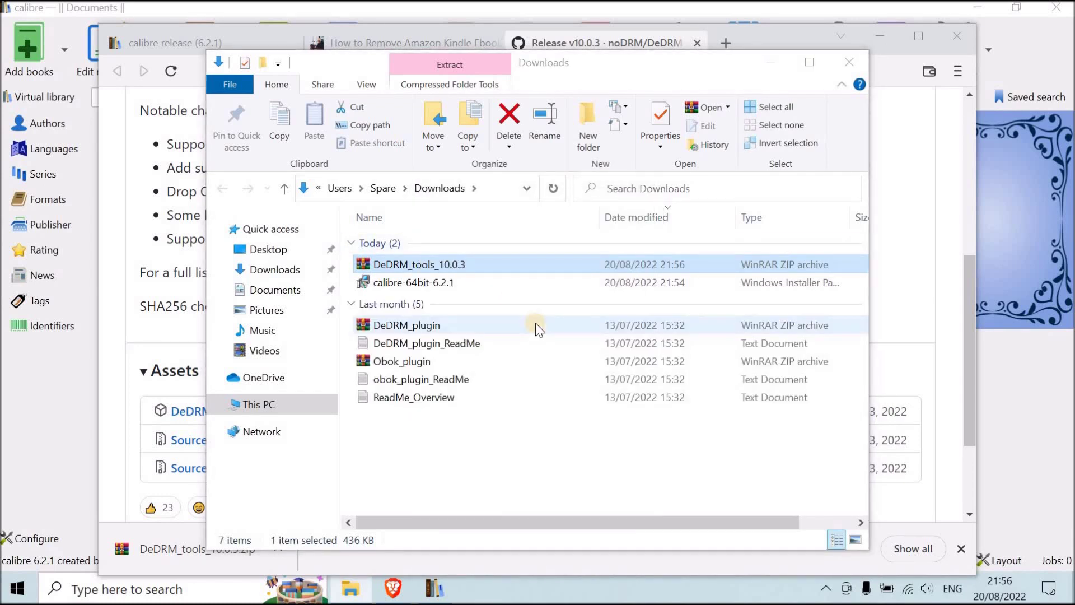
{"action": "left_click", "coordinate": [401, 327]}
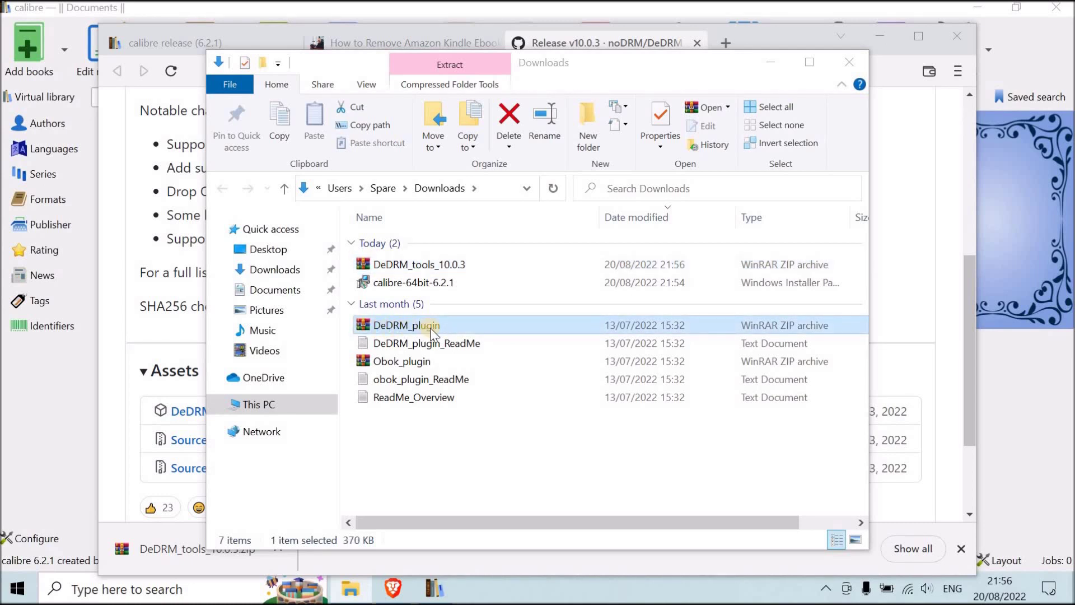
Step: Install the DeDRM_plugin from Downloads via Preferences > Plugins and apply the change
{"action": "left_click", "coordinate": [434, 588]}
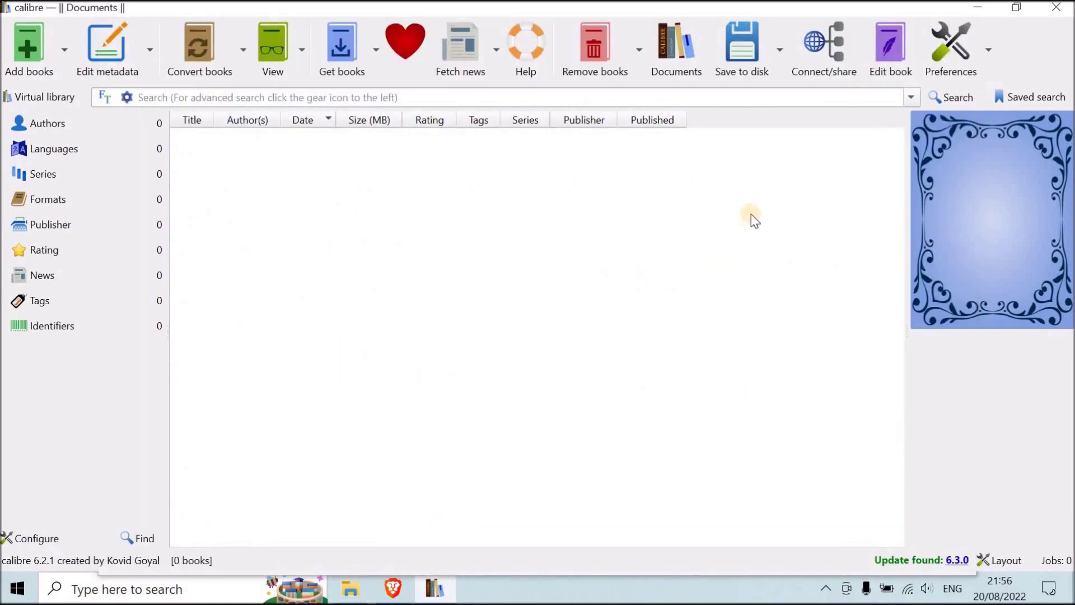
{"action": "left_click", "coordinate": [985, 61]}
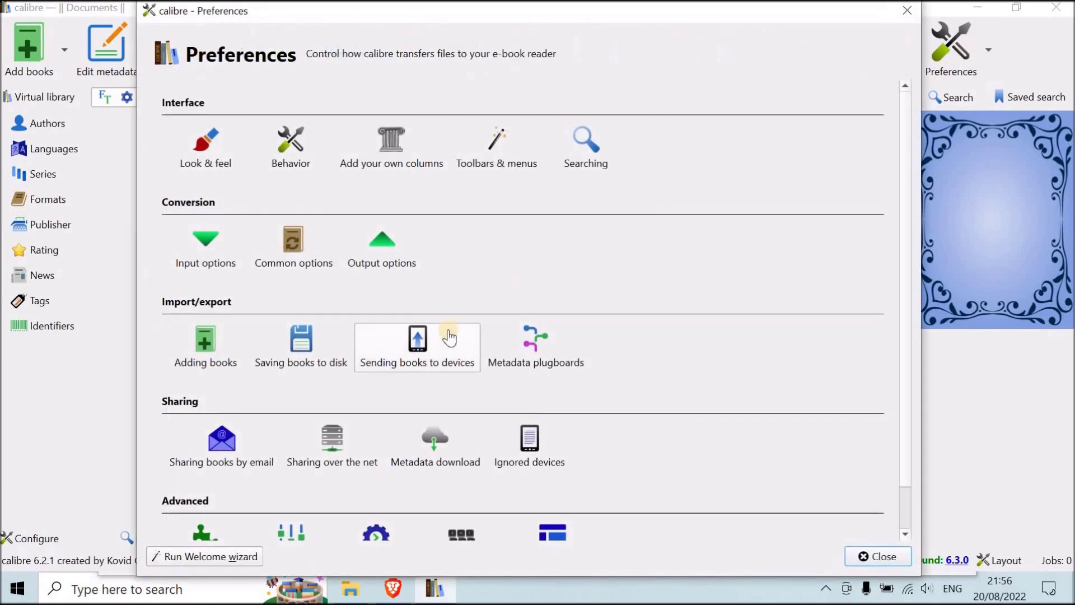
{"action": "scroll", "coordinate": [449, 336], "scroll_direction": "down", "scroll_amount": 2}
{"action": "left_click", "coordinate": [205, 487]}
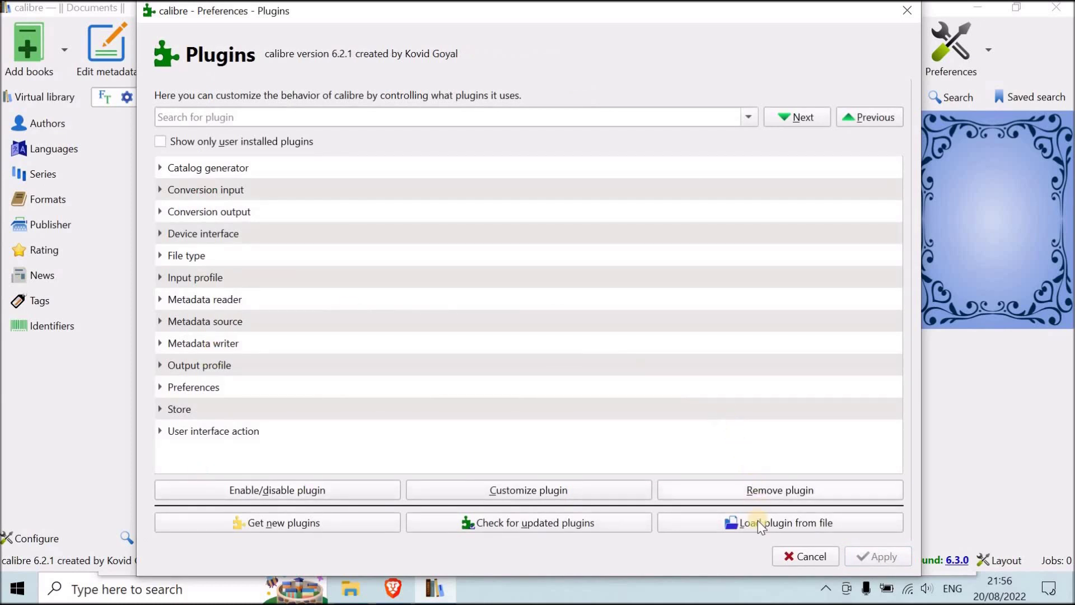
{"action": "left_click", "coordinate": [774, 522]}
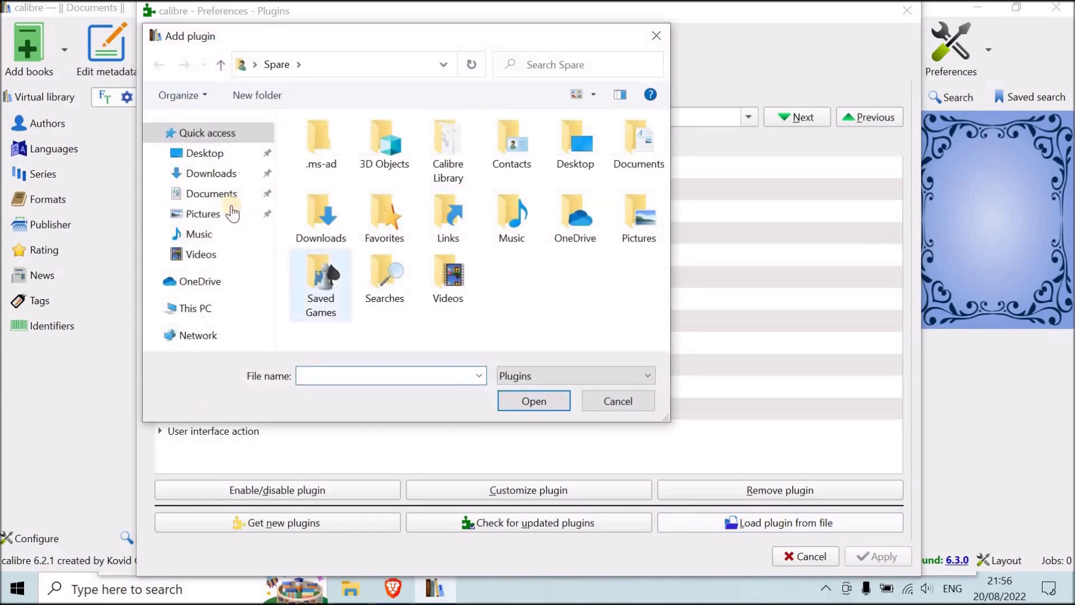
{"action": "left_click", "coordinate": [216, 173]}
{"action": "left_click", "coordinate": [349, 215]}
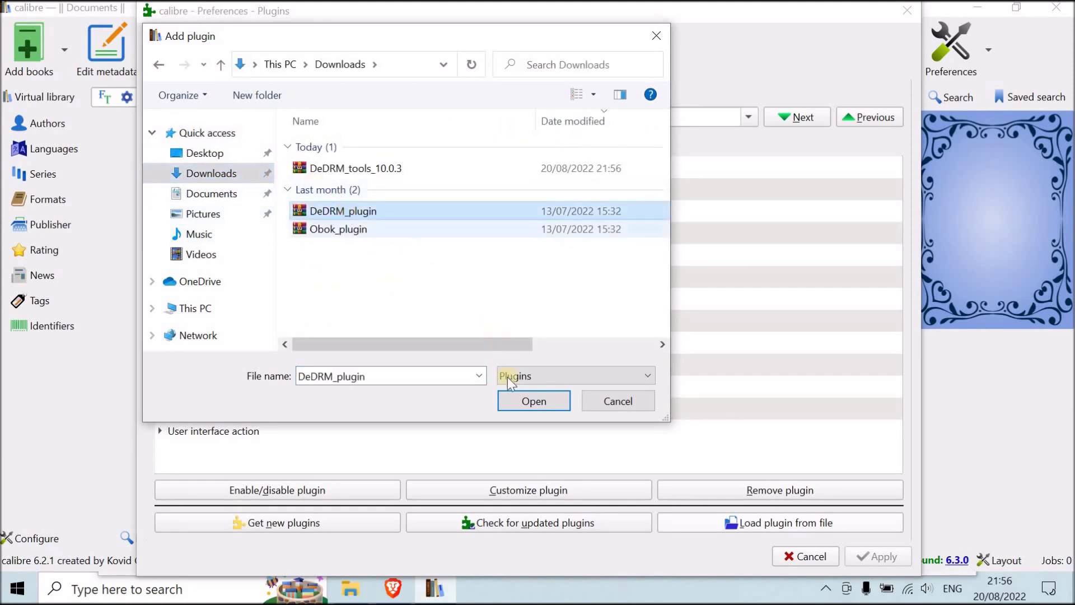
{"action": "left_click", "coordinate": [517, 407]}
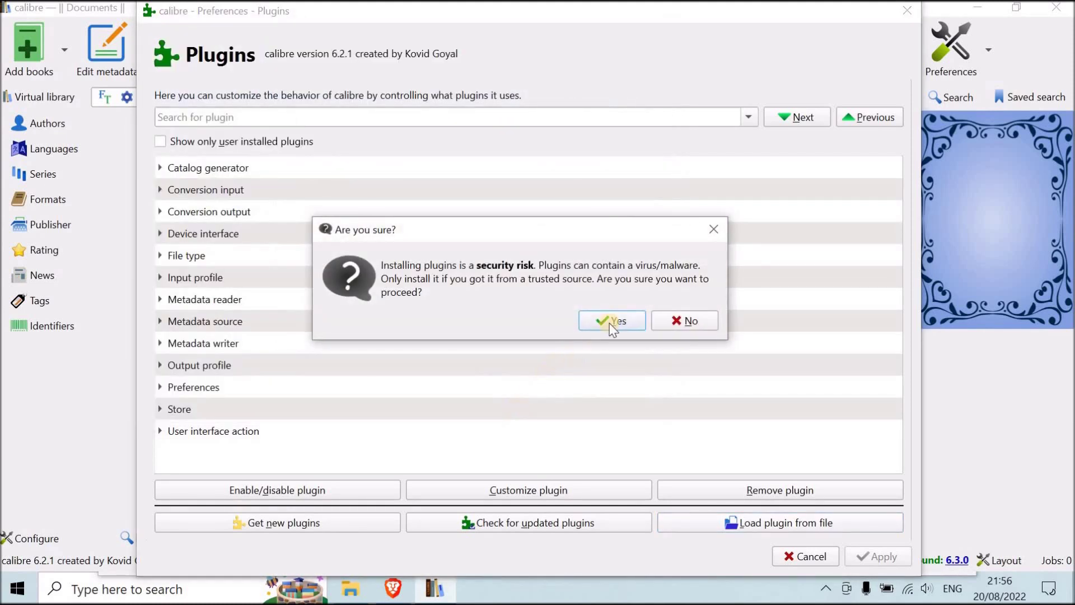
{"action": "left_click", "coordinate": [610, 323]}
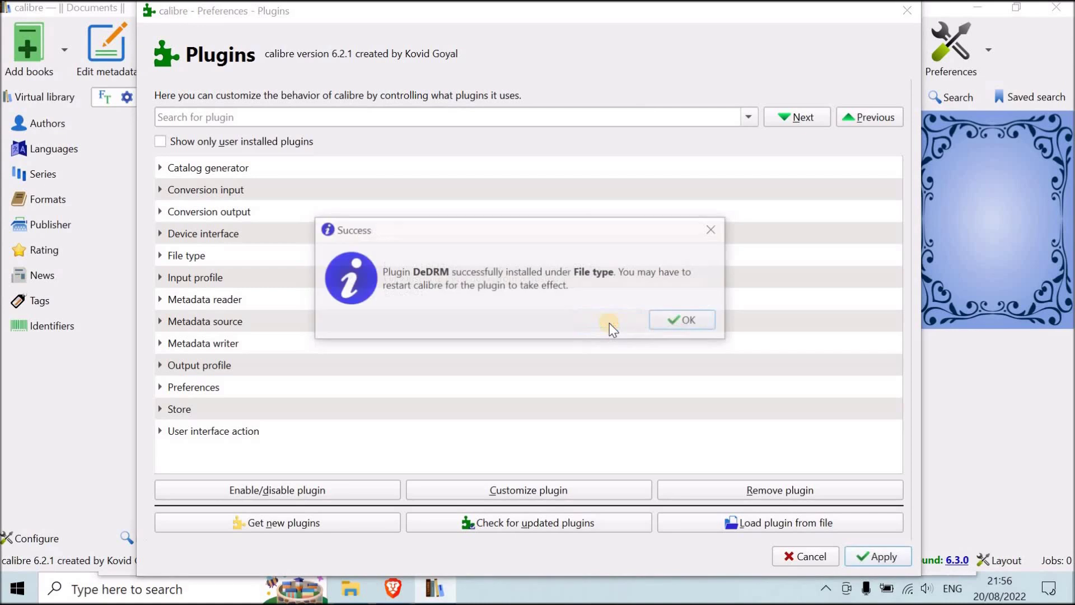
{"action": "left_click", "coordinate": [677, 322]}
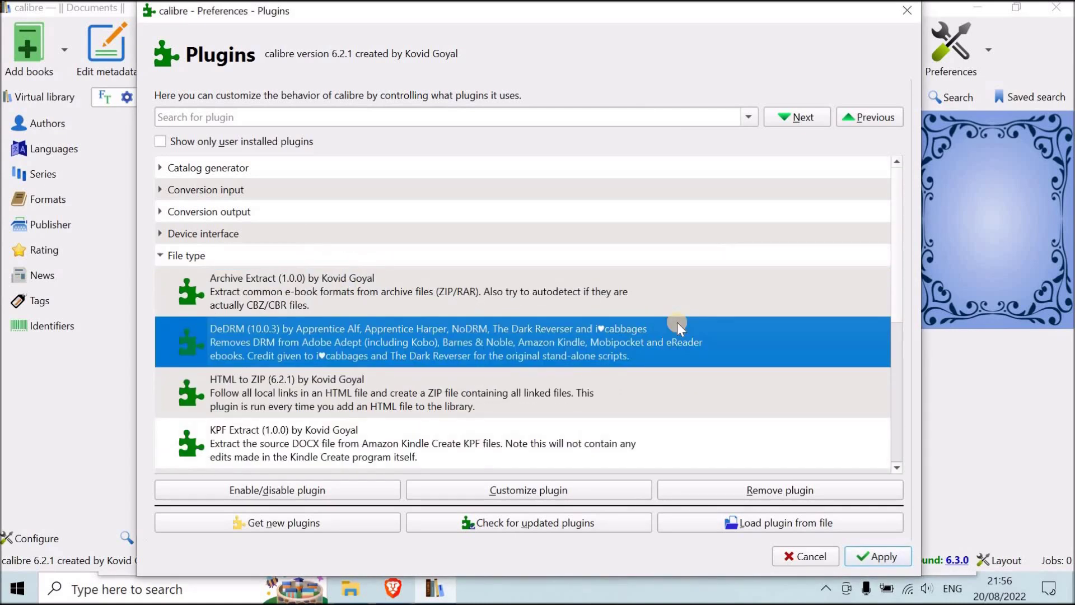
{"action": "left_click", "coordinate": [864, 560]}
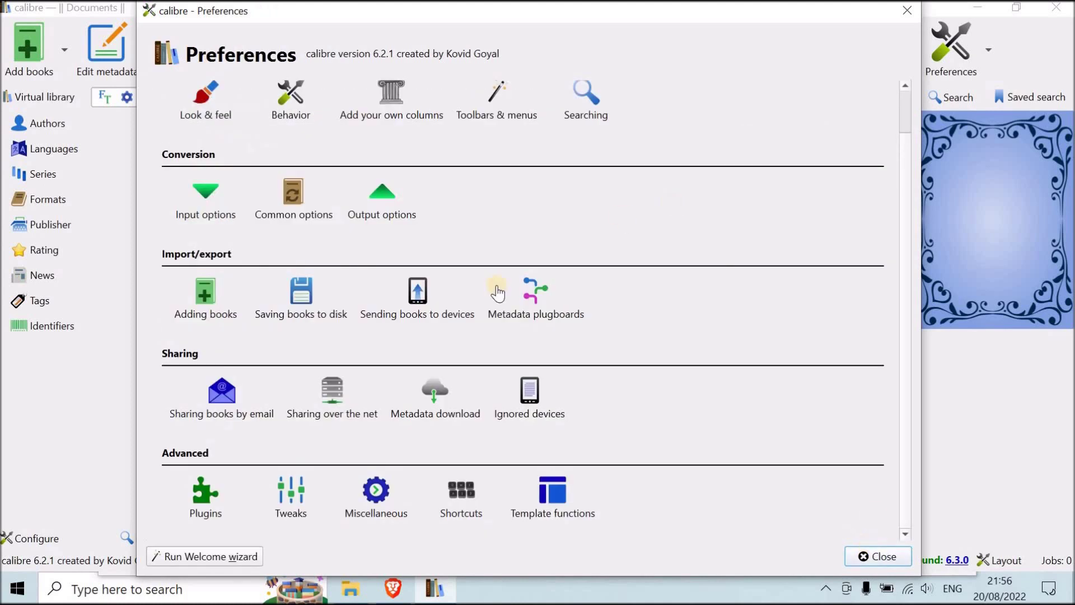
Step: Open the DeDRM plugin's configuration under File type and choose Kindle eInk ebooks serial numbers
{"action": "left_click", "coordinate": [206, 492]}
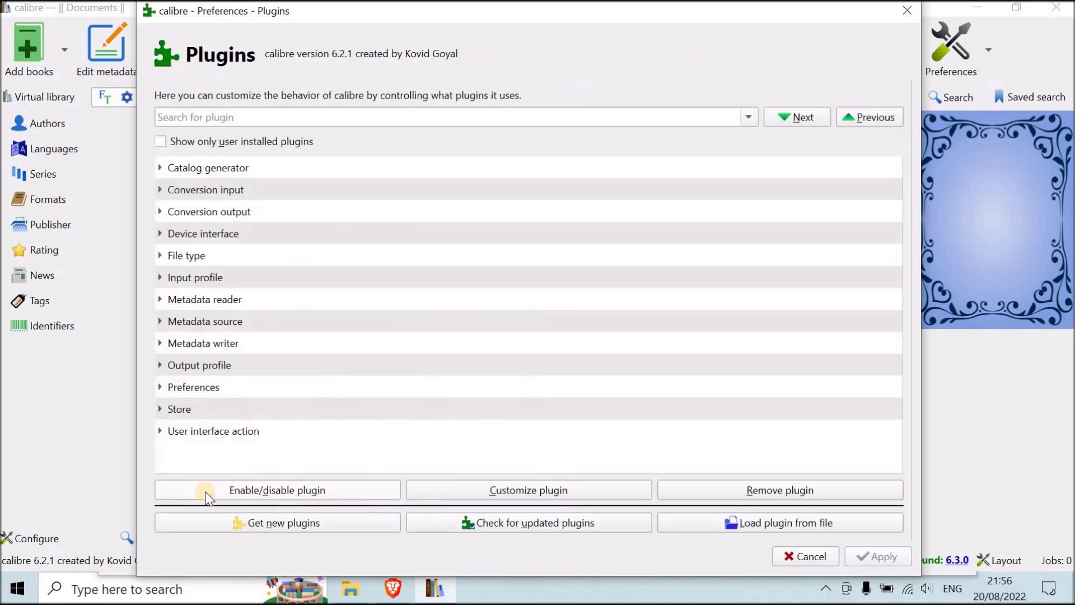
{"action": "left_click", "coordinate": [173, 255]}
{"action": "left_click", "coordinate": [157, 255]}
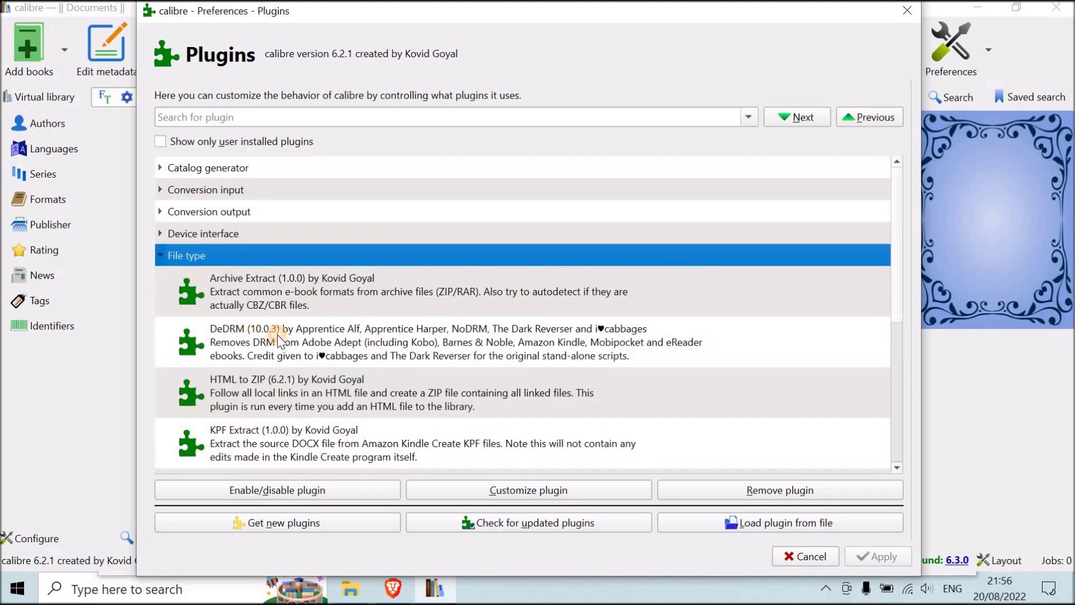
{"action": "left_click", "coordinate": [325, 338]}
{"action": "double_click", "coordinate": [325, 337]}
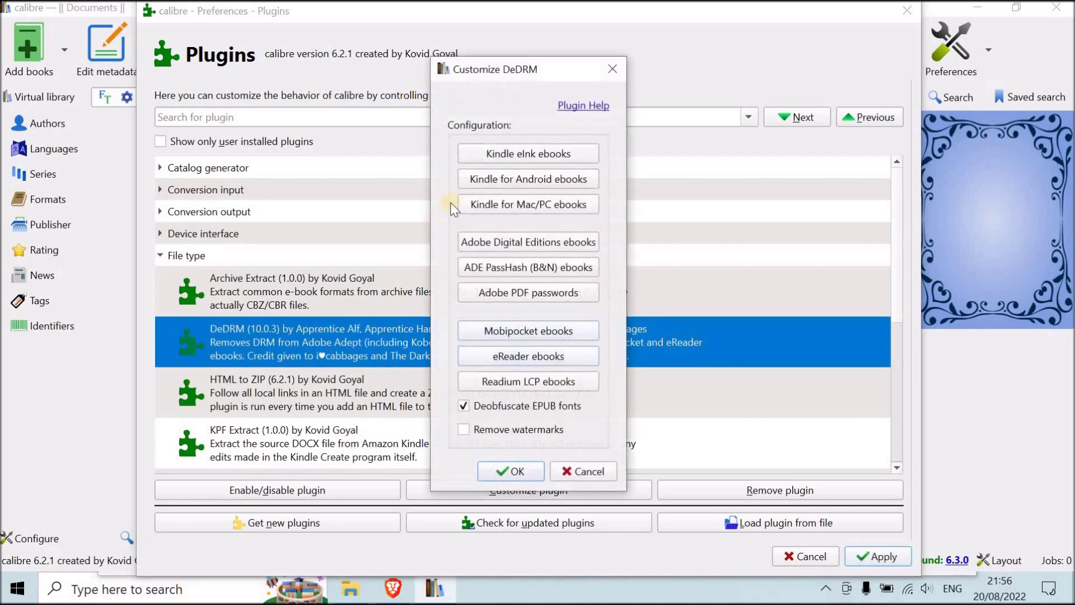
{"action": "left_click", "coordinate": [519, 153]}
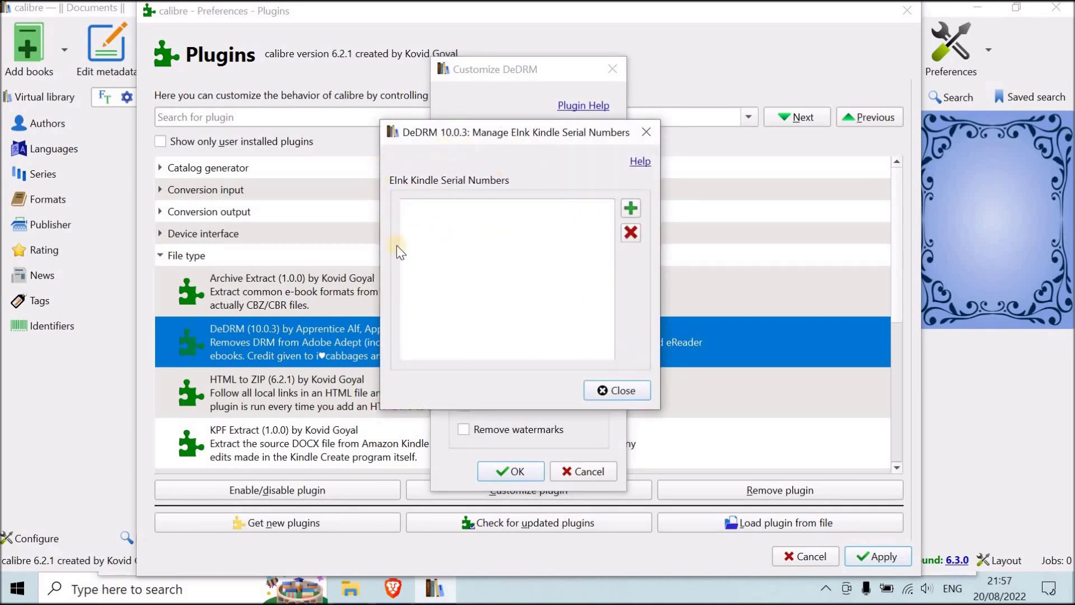
Step: Close the removal guide tab and go to amazon.fr in a new Brave tab
{"action": "left_click", "coordinate": [394, 589]}
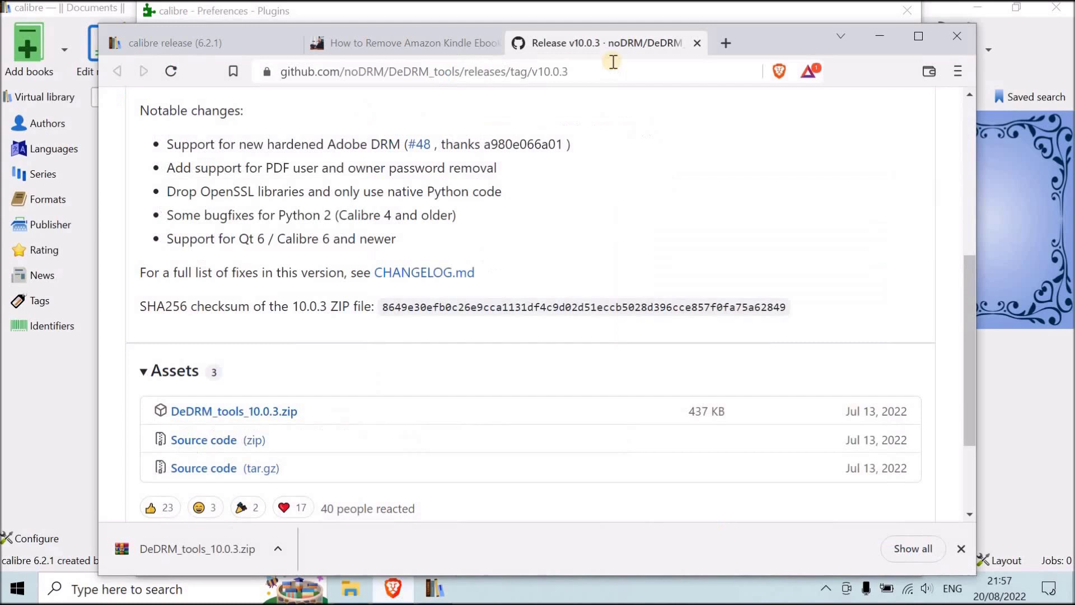
{"action": "left_click", "coordinate": [725, 45]}
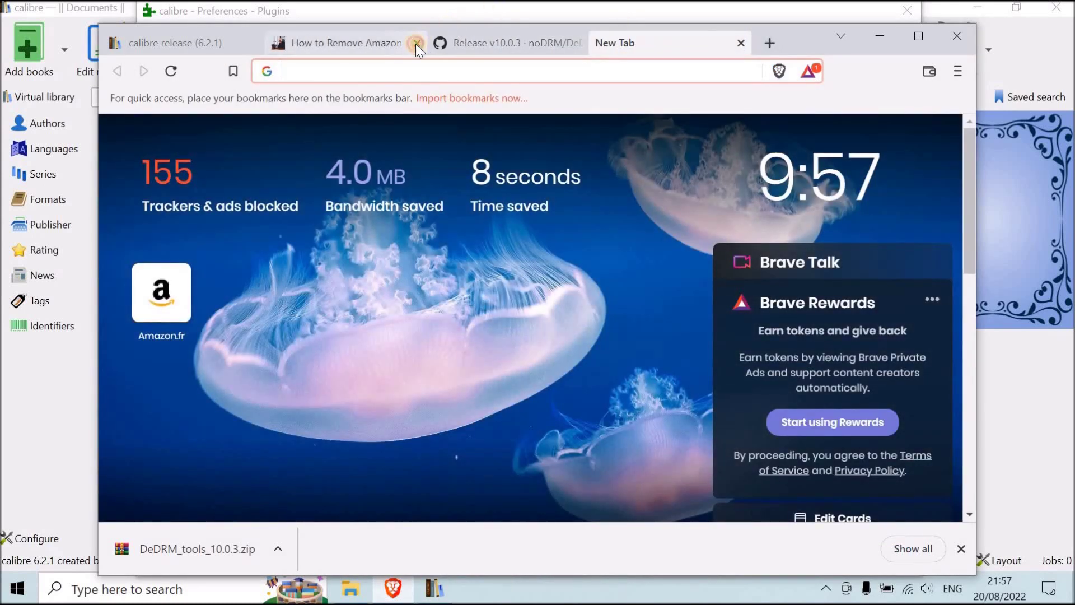
{"action": "left_click", "coordinate": [417, 44]}
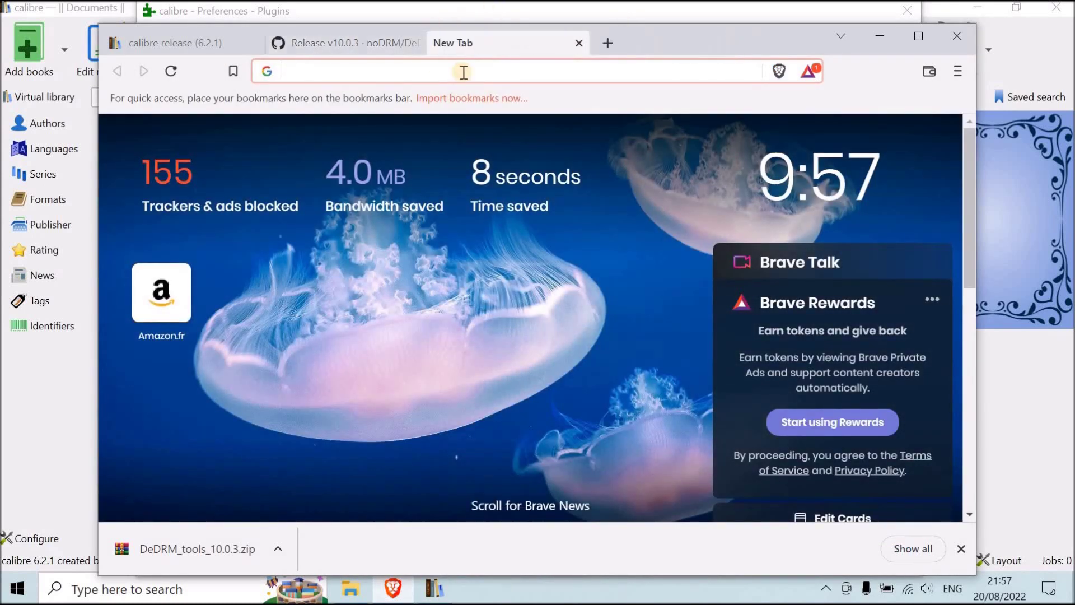
{"action": "type", "text": "am"}
{"action": "key", "text": "Return"}
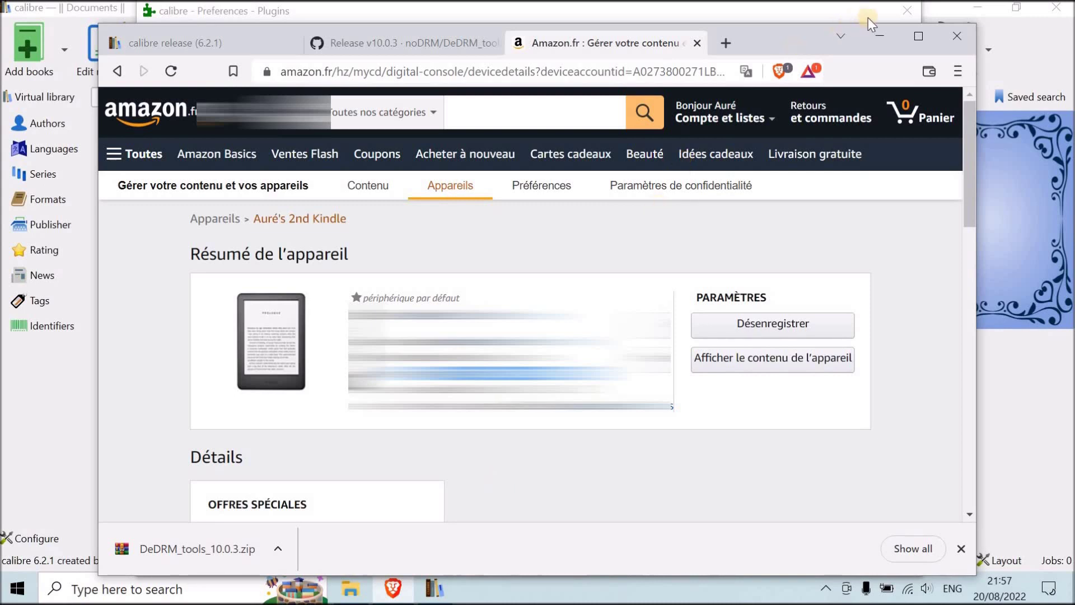
Step: Paste the Kindle eInk serial number into DeDRM's serial list, then save and apply the plugin settings
{"action": "left_click", "coordinate": [877, 31]}
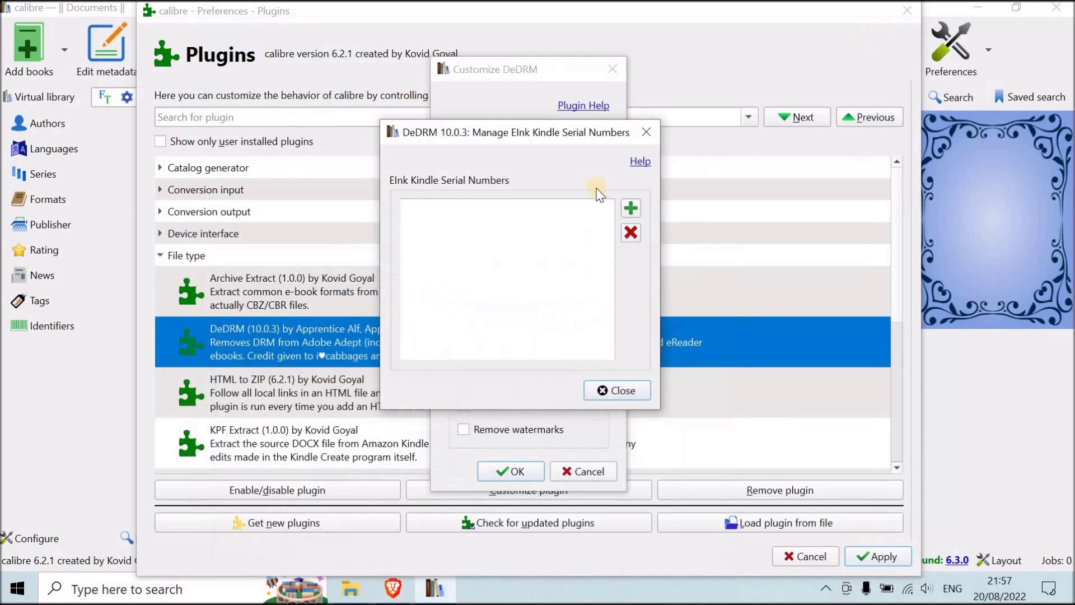
{"action": "left_click", "coordinate": [630, 209]}
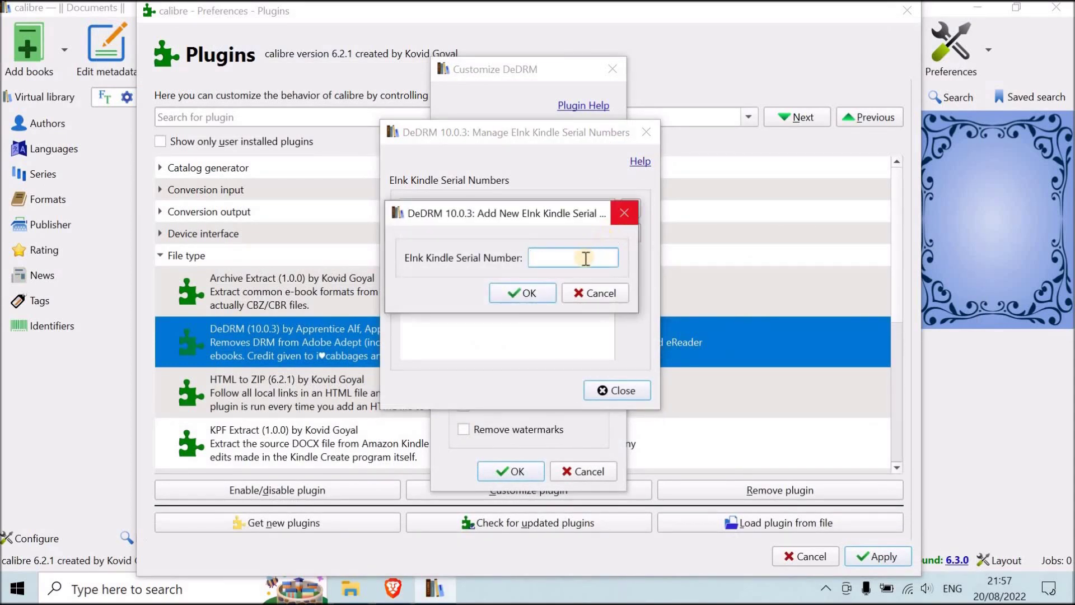
{"action": "key", "text": "ctrl+v"}
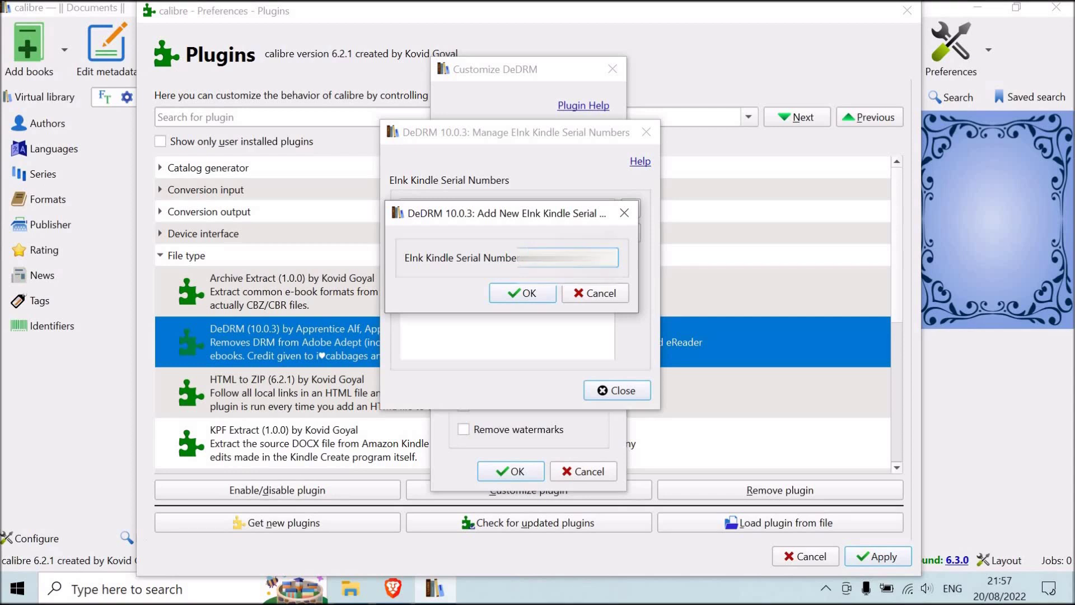
{"action": "left_click", "coordinate": [528, 292]}
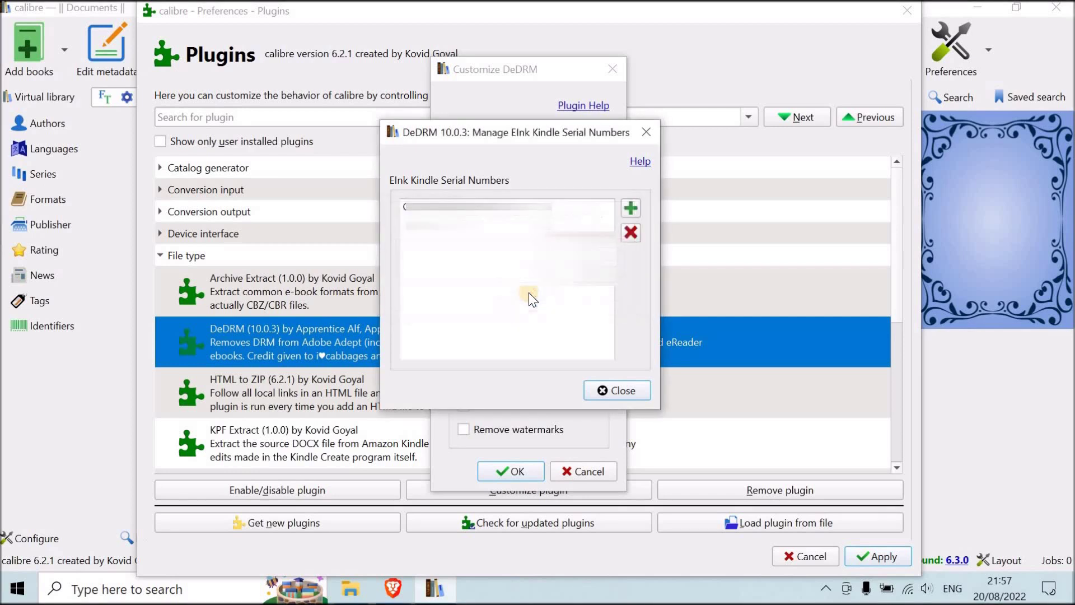
{"action": "left_click", "coordinate": [618, 384]}
{"action": "left_click", "coordinate": [528, 468]}
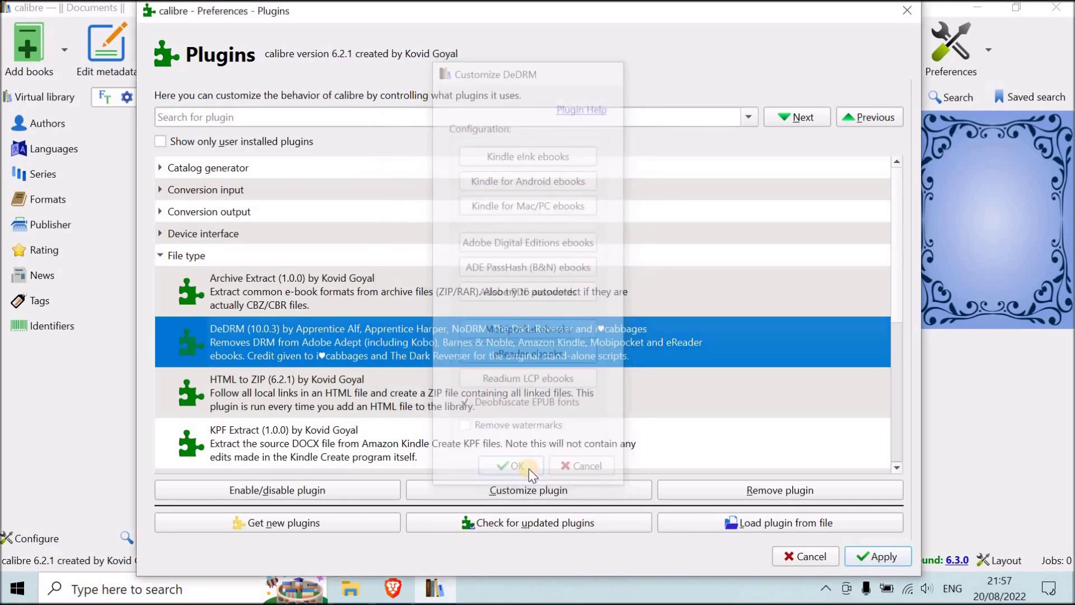
{"action": "left_click", "coordinate": [875, 554]}
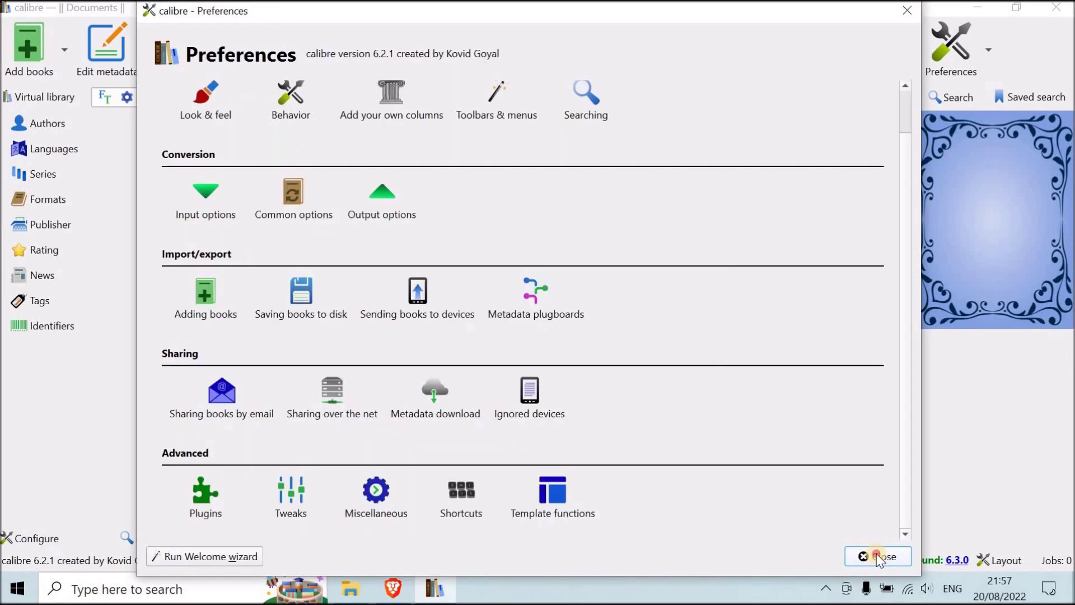
Step: Leave Preferences, quit calibre, close the Downloads window, and relaunch calibre from its desktop shortcut
{"action": "left_click", "coordinate": [876, 554]}
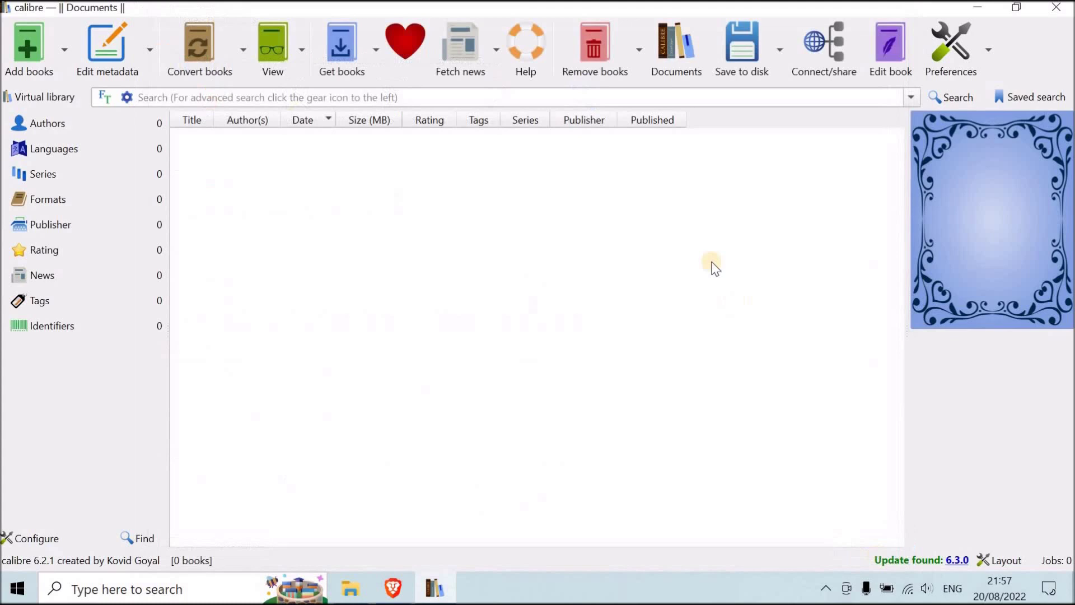
{"action": "left_click", "coordinate": [1060, 12]}
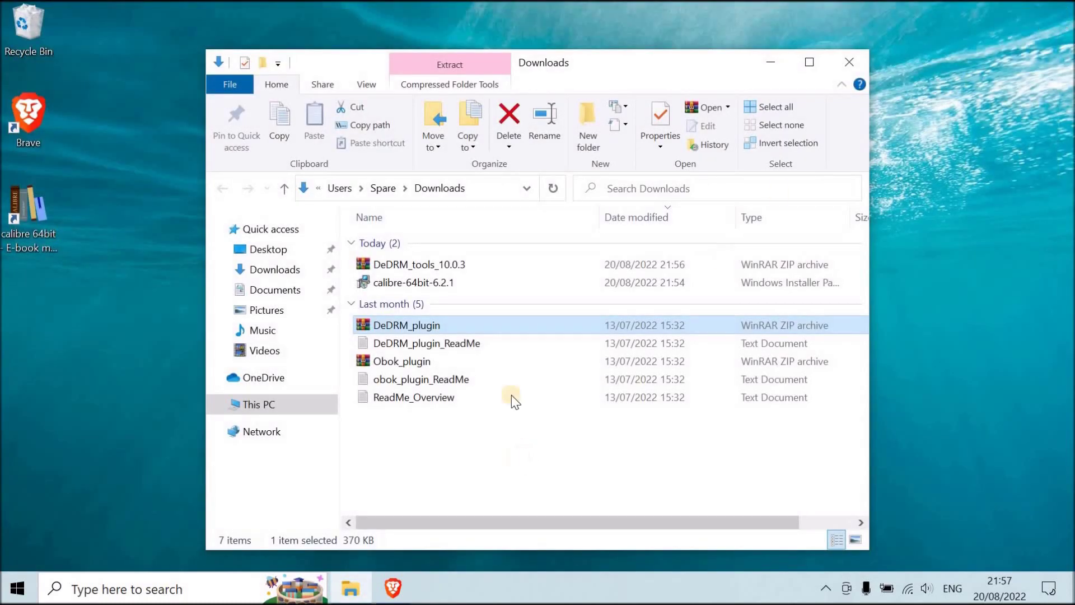
{"action": "left_click", "coordinate": [848, 61]}
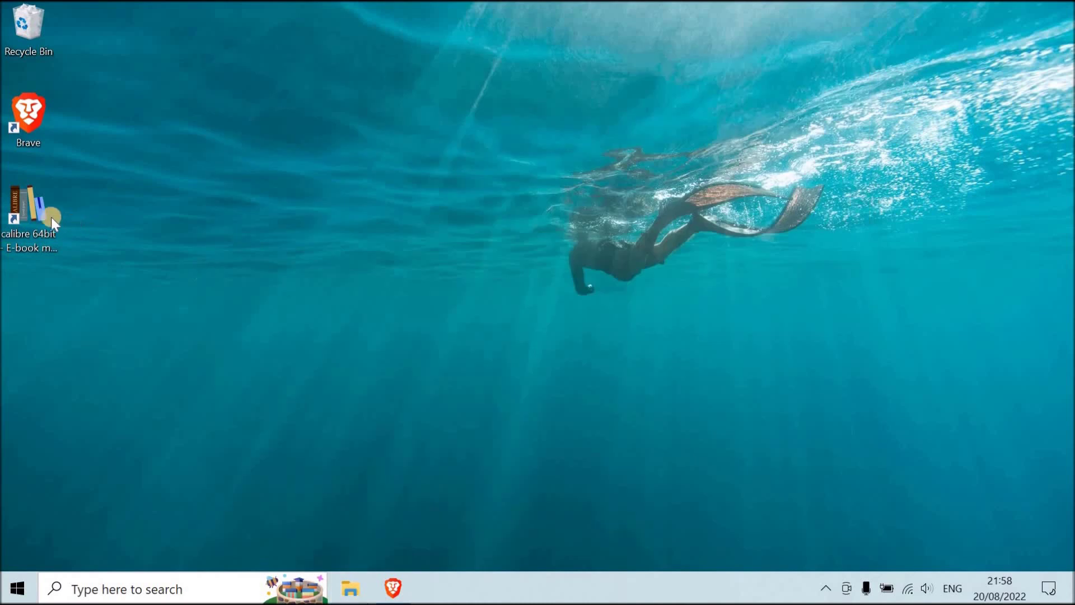
{"action": "double_click", "coordinate": [52, 216]}
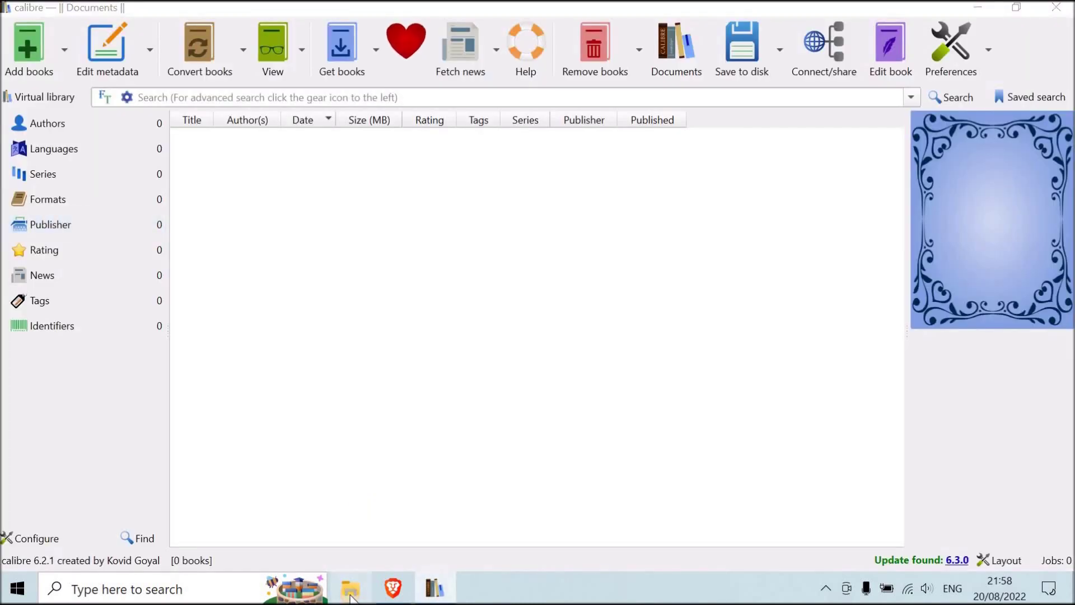
Step: Drag The Winner Effect AZW3 from the Documents folder onto calibre's book list
{"action": "left_click", "coordinate": [351, 597]}
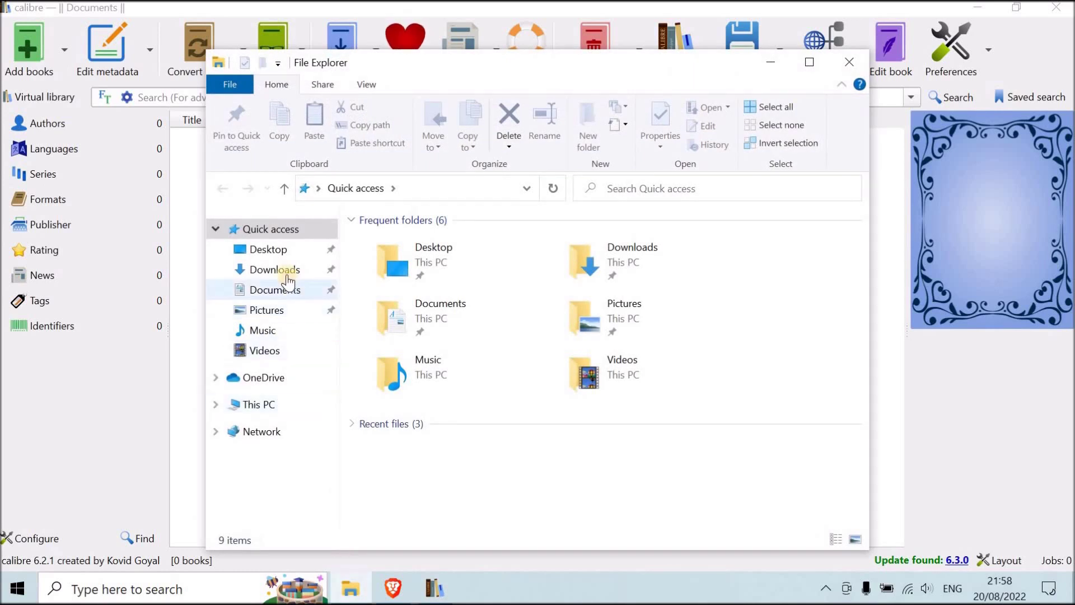
{"action": "left_click", "coordinate": [284, 270]}
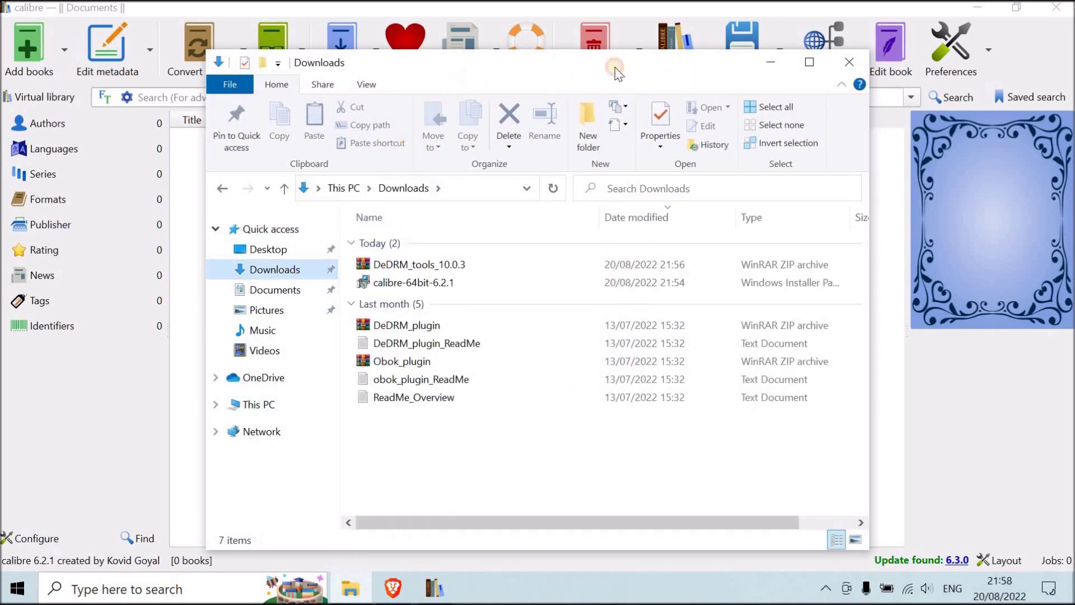
{"action": "left_click_drag", "start_coordinate": [615, 67], "coordinate": [811, 61]}
{"action": "left_click", "coordinate": [475, 283]}
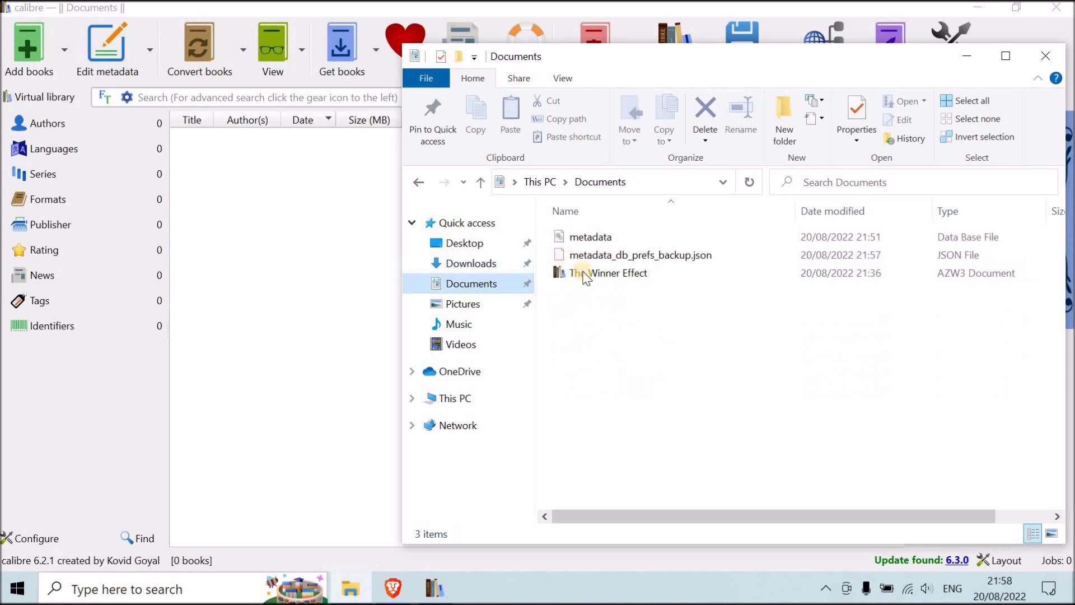
{"action": "left_click_drag", "start_coordinate": [585, 277], "coordinate": [352, 288]}
Step: Convert The Winner Effect with MOBI as the output format and check the finished job in Jobs
{"action": "left_click", "coordinate": [967, 55]}
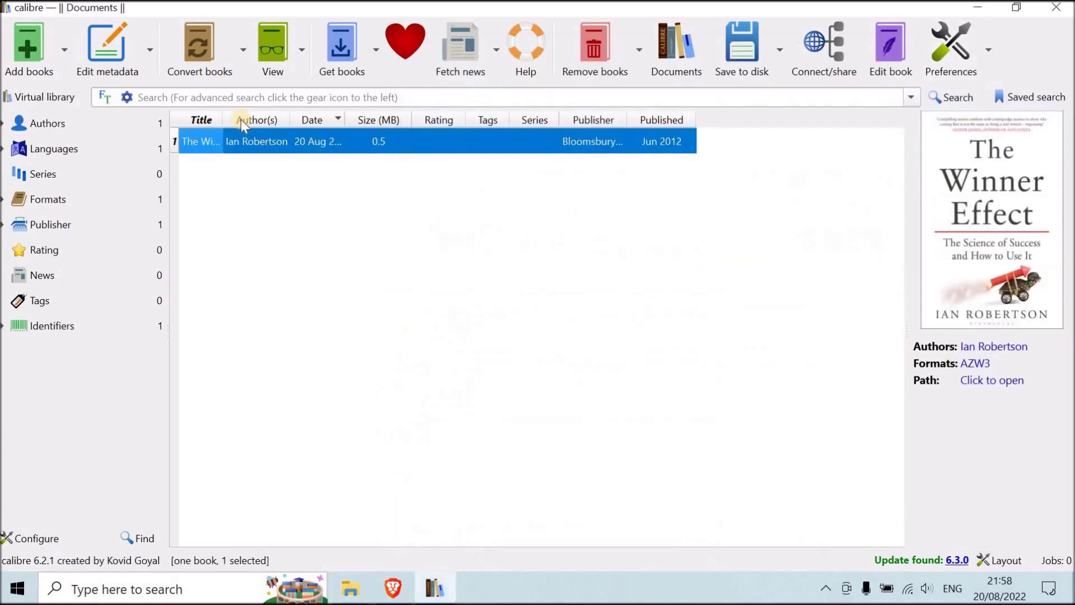
{"action": "left_click", "coordinate": [229, 61]}
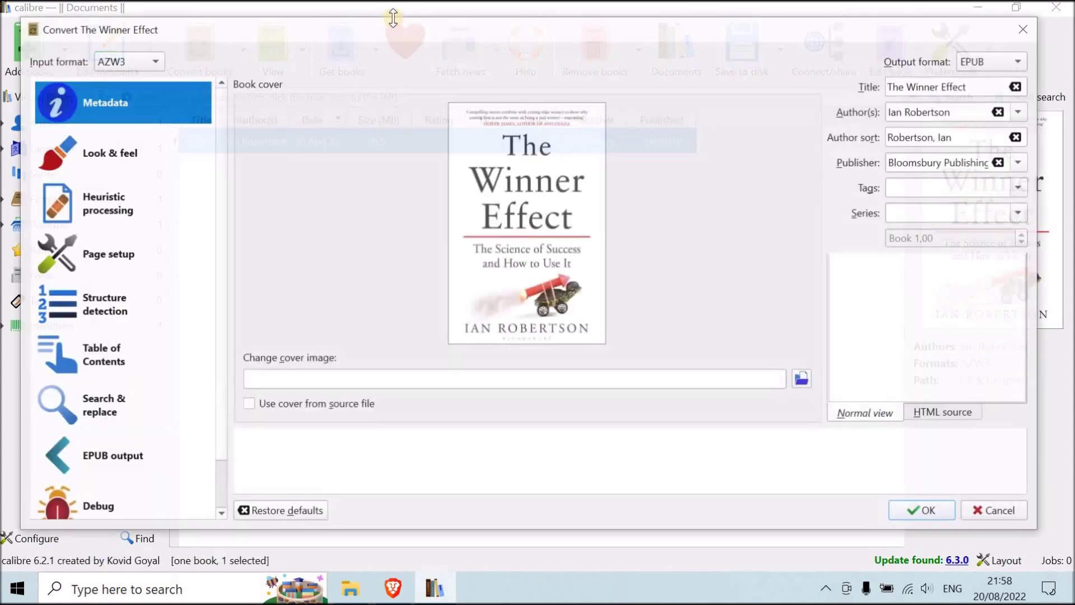
{"action": "left_click", "coordinate": [979, 60]}
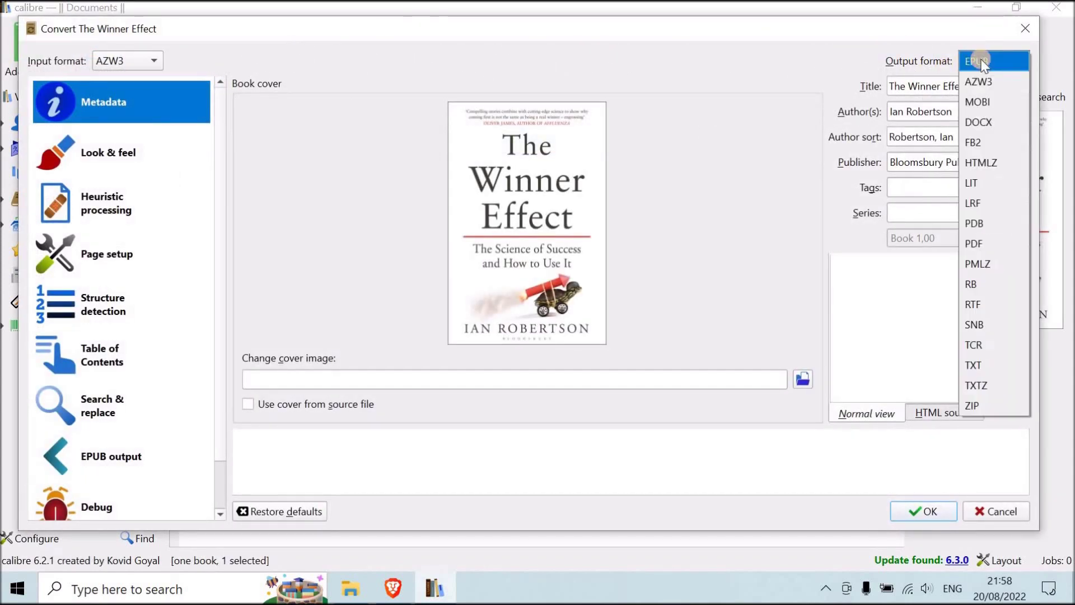
{"action": "left_click", "coordinate": [983, 99]}
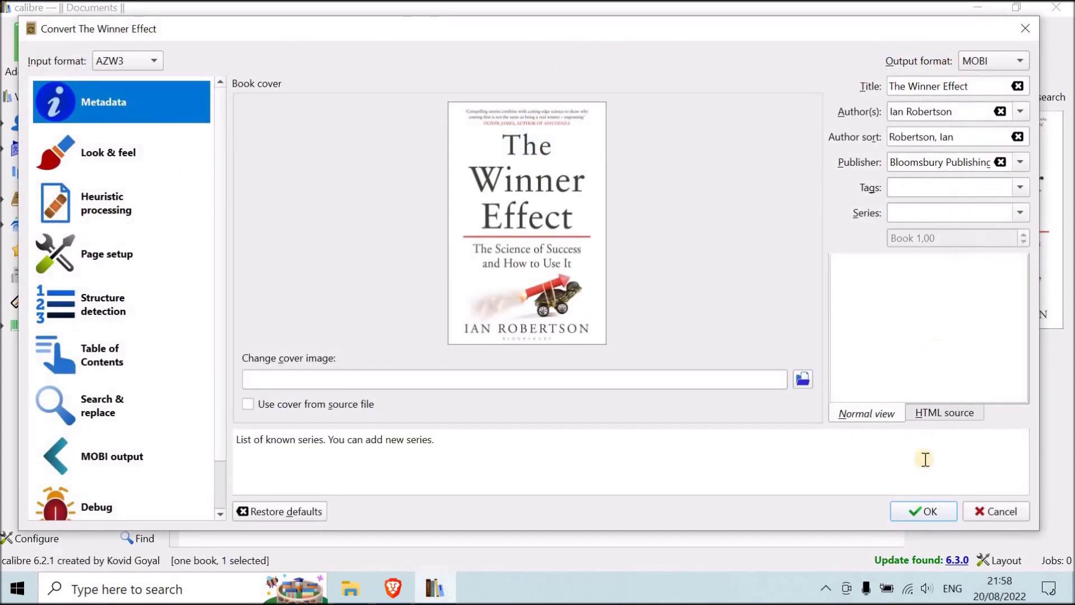
{"action": "left_click", "coordinate": [925, 513]}
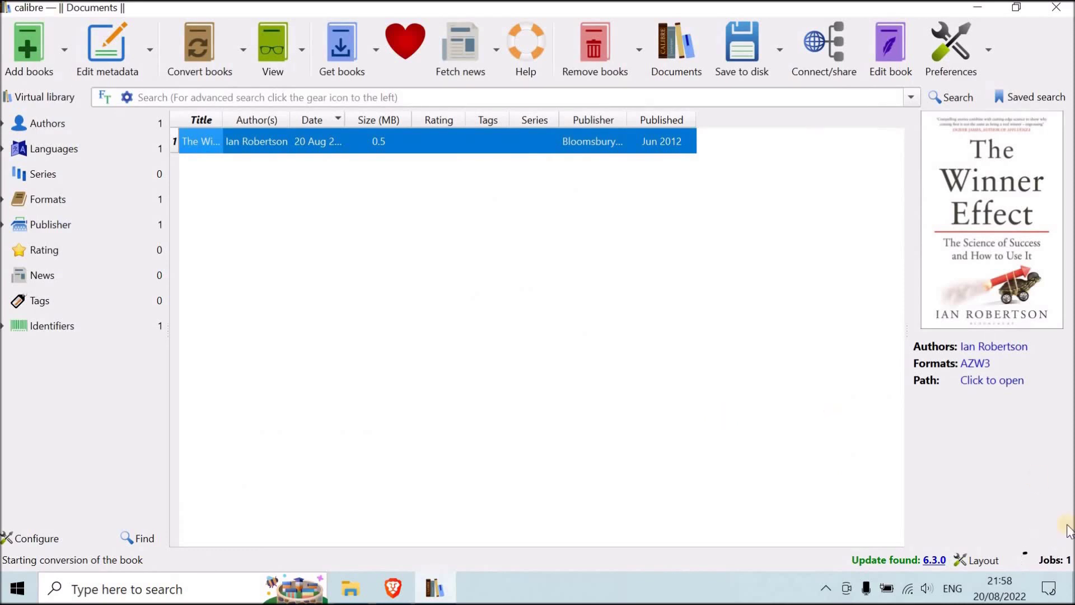
{"action": "left_click", "coordinate": [1054, 559]}
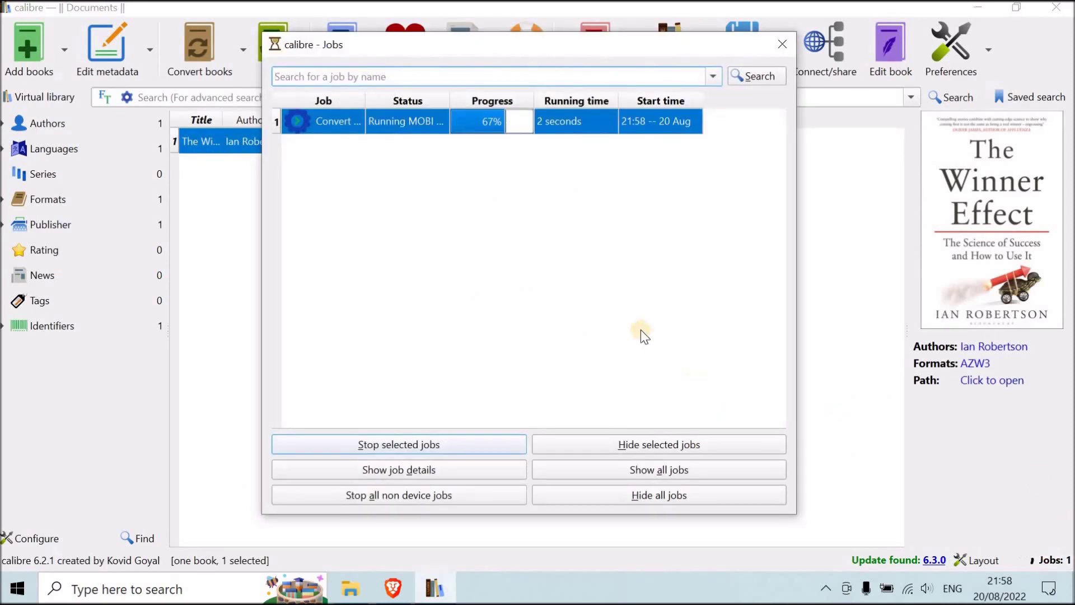
{"action": "left_click", "coordinate": [782, 44]}
Step: Open Documents › Ian Robertson › The Winner Effect (2) and compare the AZW3 (504 KB) and MOBI (538 KB) files
{"action": "left_click", "coordinate": [350, 588]}
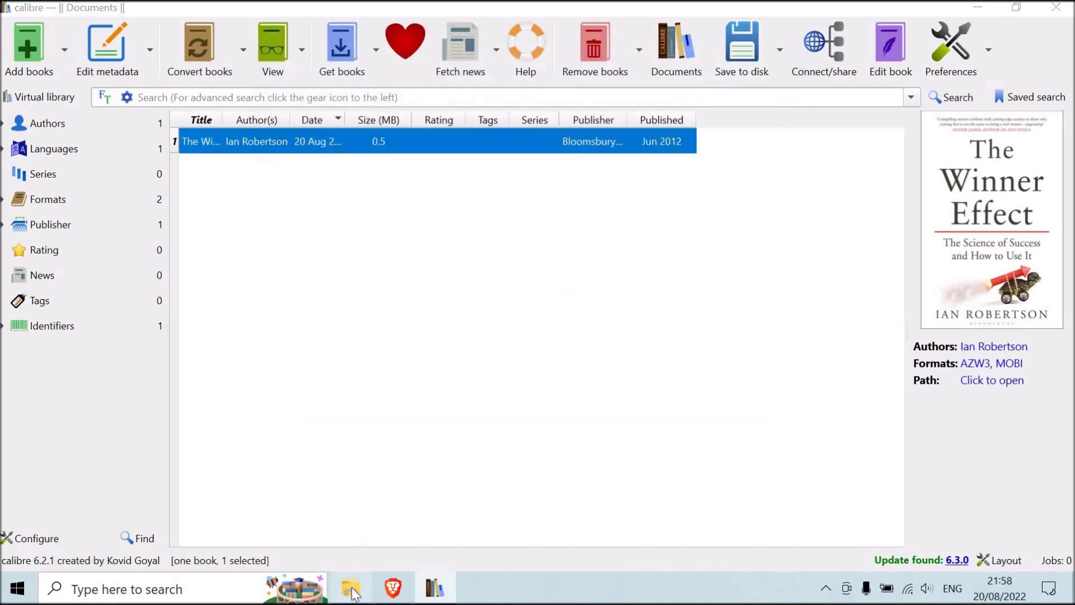
{"action": "left_click", "coordinate": [472, 285]}
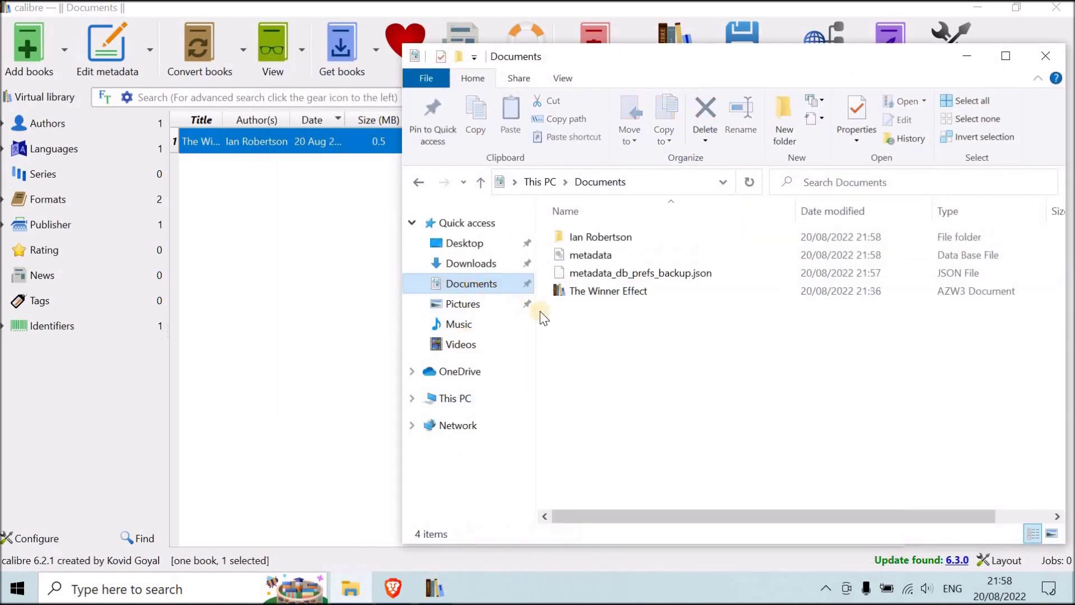
{"action": "double_click", "coordinate": [633, 240]}
{"action": "double_click", "coordinate": [643, 238]}
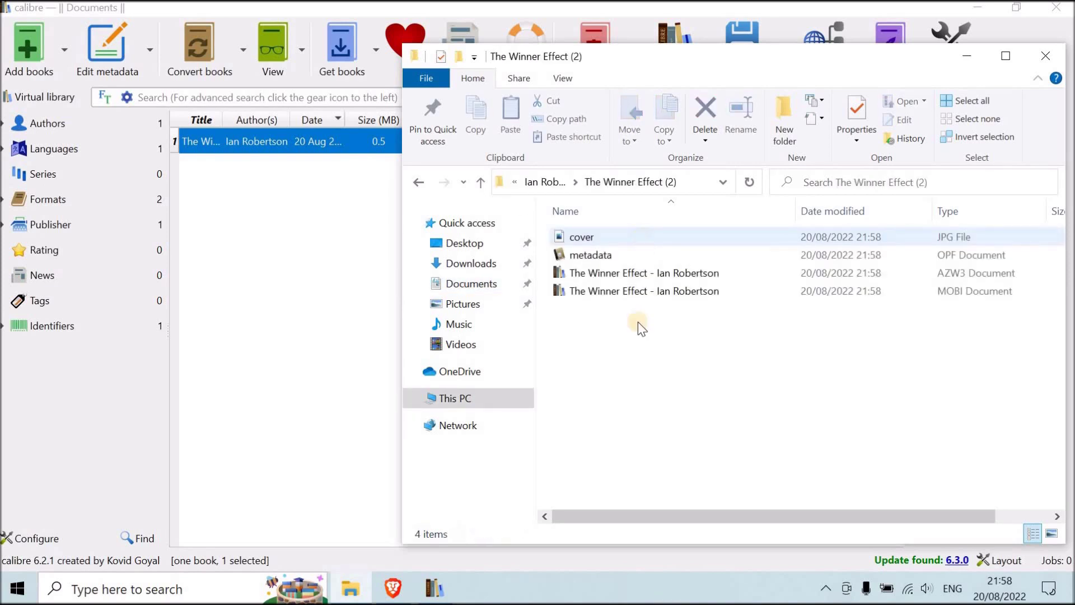
{"action": "left_click", "coordinate": [610, 279]}
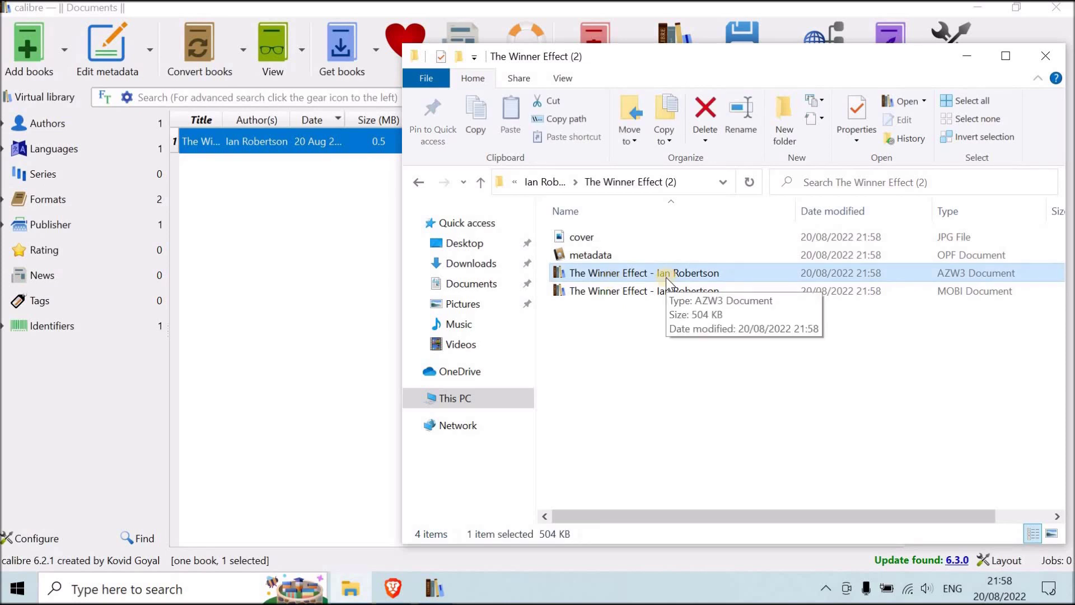
{"action": "left_click", "coordinate": [734, 290]}
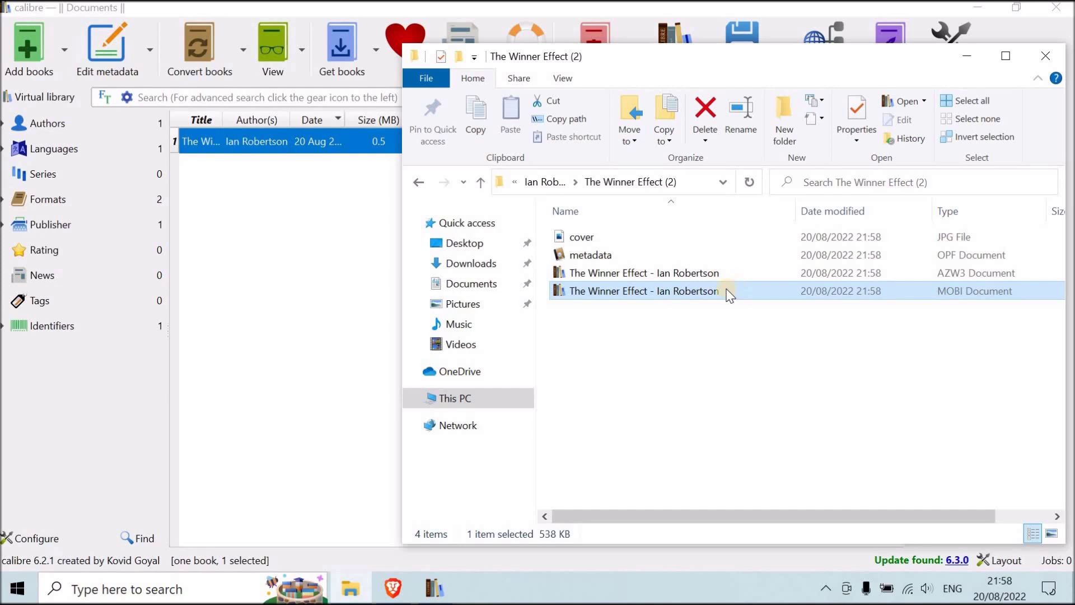